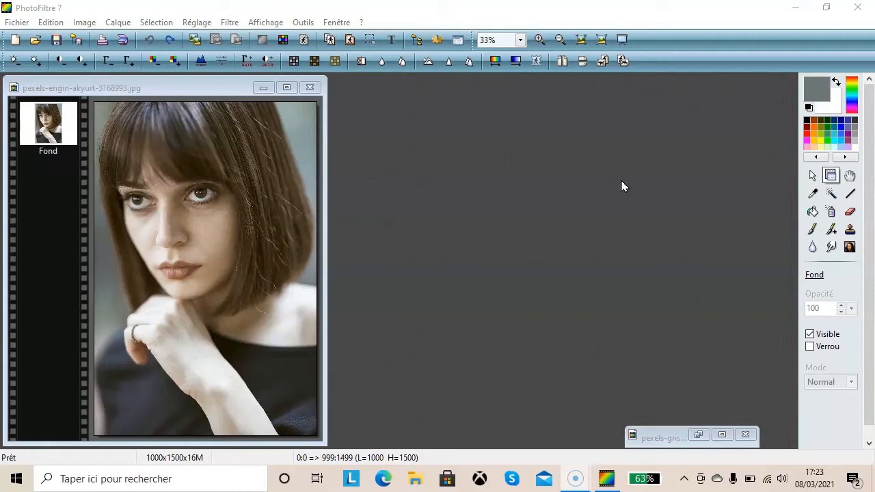
- Insert a new blank white background layer beneath the colour portrait
click(460, 260)
click(118, 24)
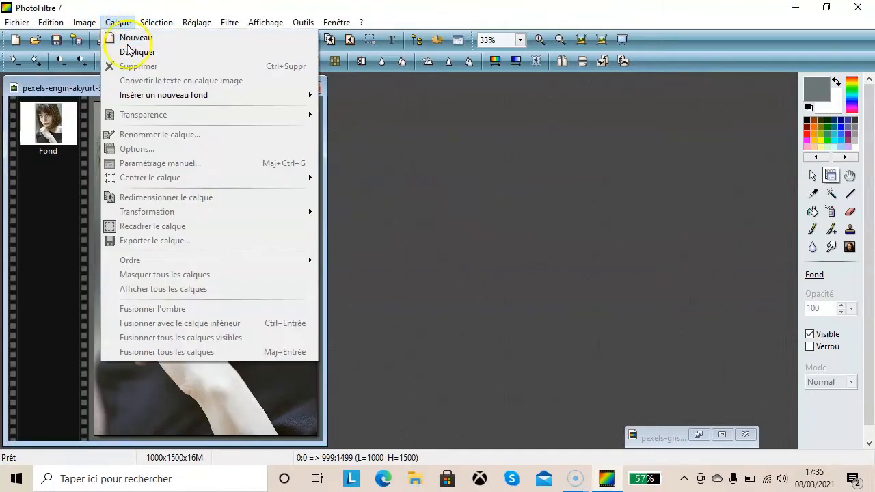
mouse_move(156, 95)
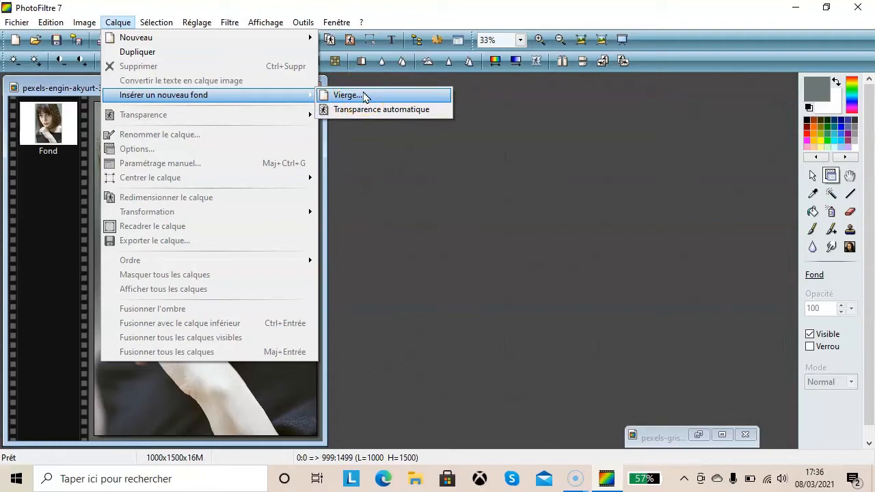
click(364, 96)
click(401, 224)
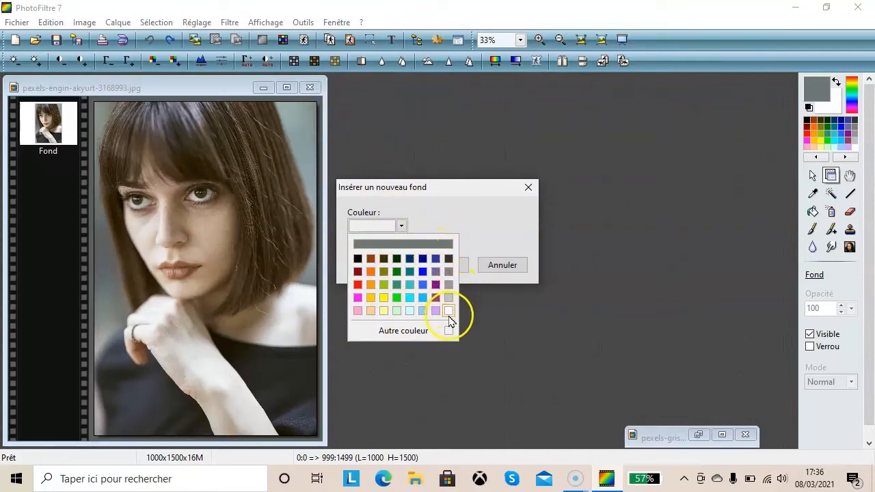
click(448, 312)
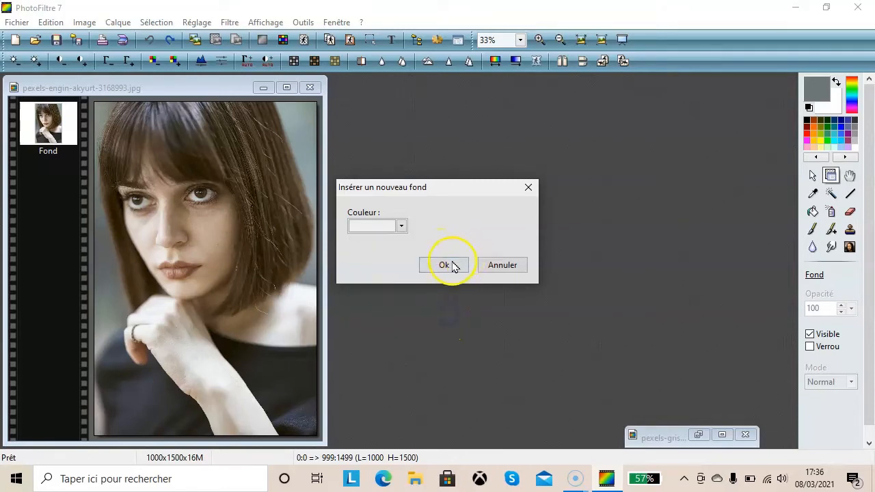
click(445, 266)
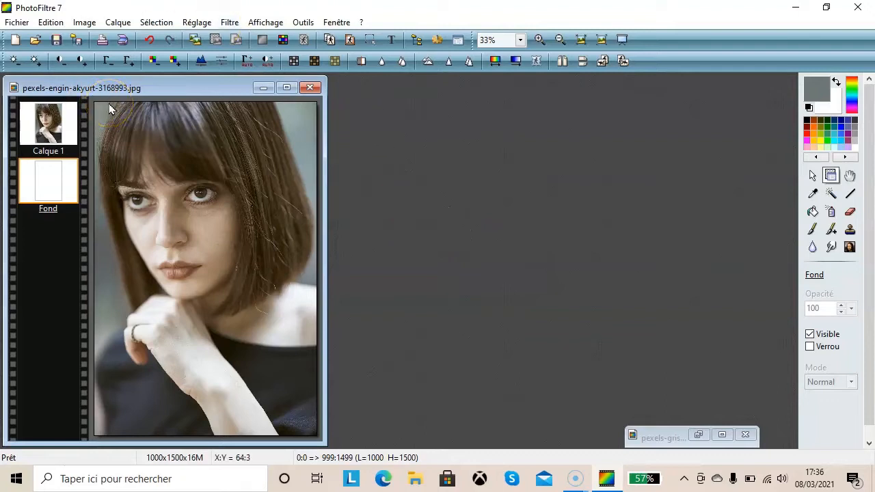
click(92, 89)
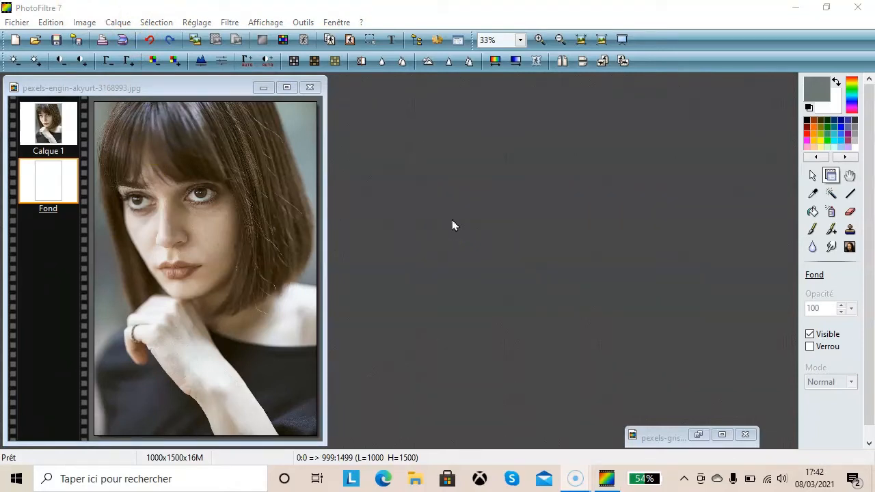
- Enlarge the colour portrait's canvas to 1300 by 1800 pixels, keeping the image centred and the background white
click(85, 23)
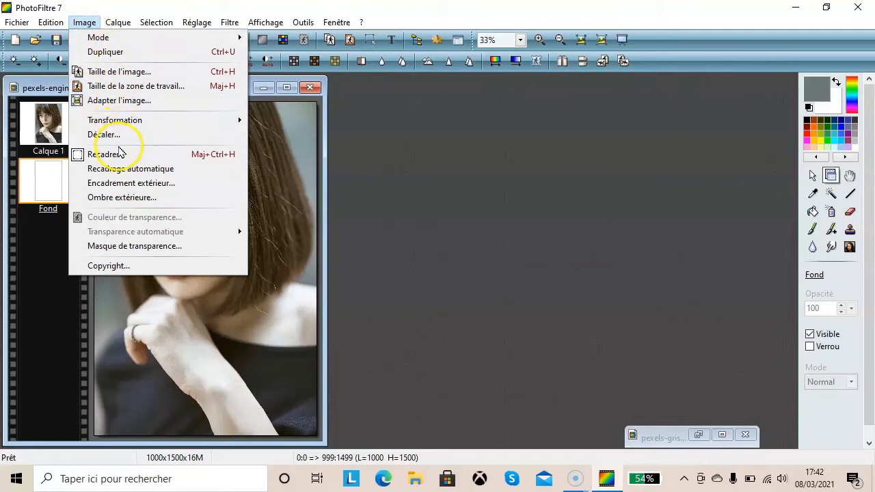
click(123, 86)
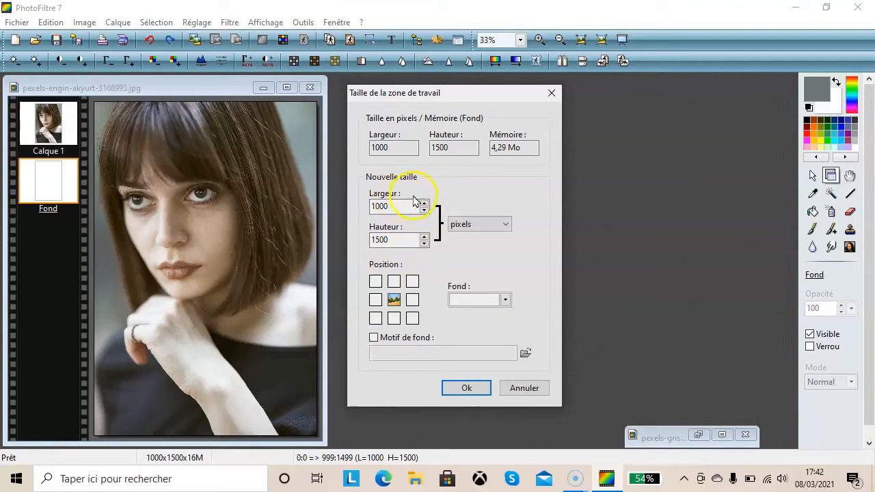
click(374, 205)
drag(375, 206, 406, 207)
text(13)
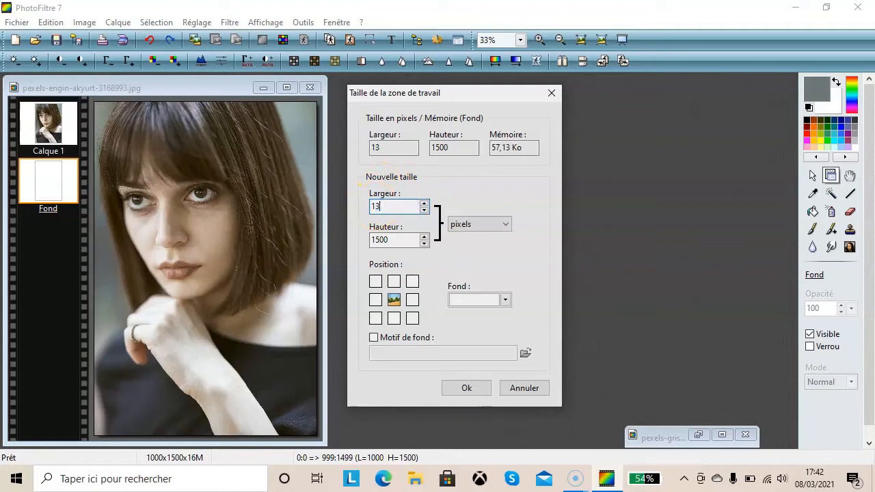
text(00)
click(378, 239)
drag(374, 239, 403, 240)
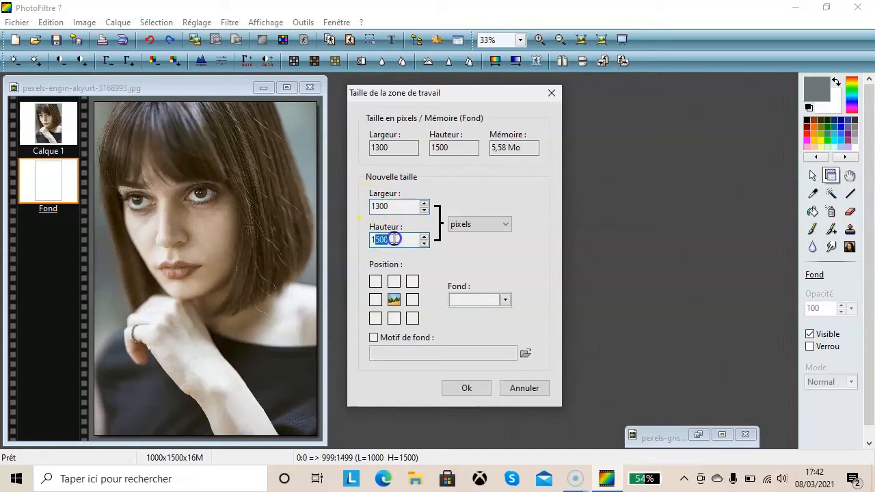
text(180)
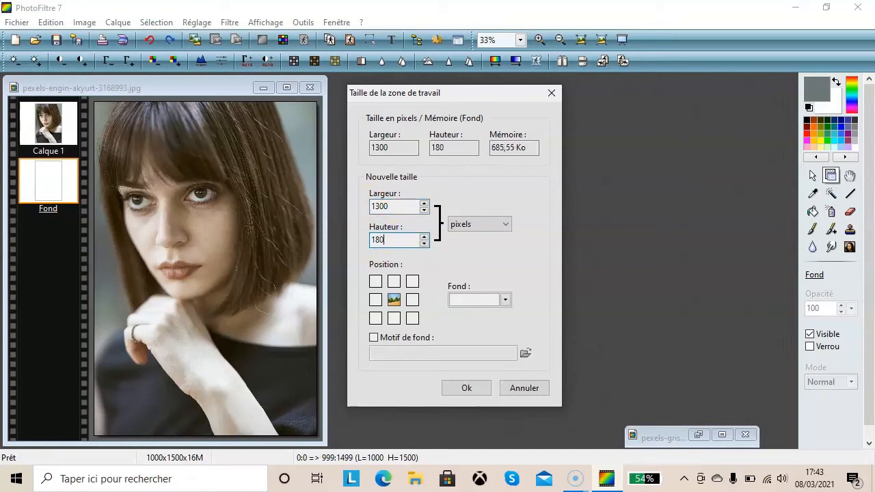
text(0)
click(504, 300)
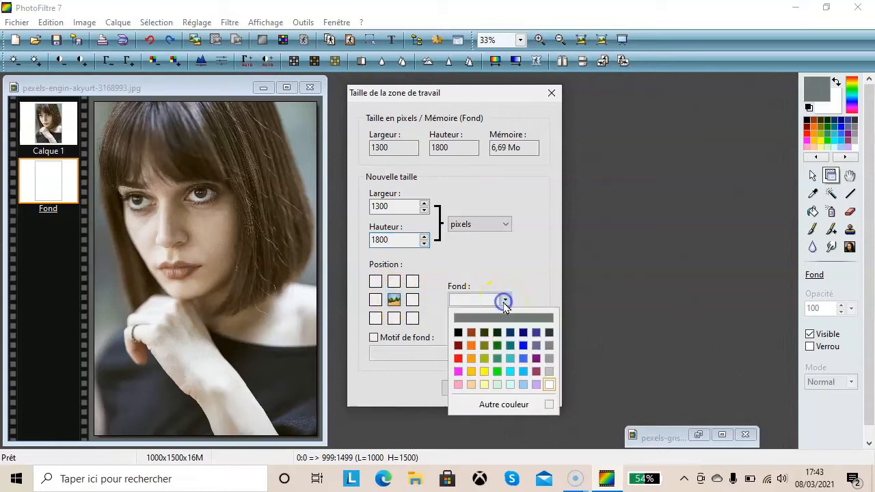
click(504, 301)
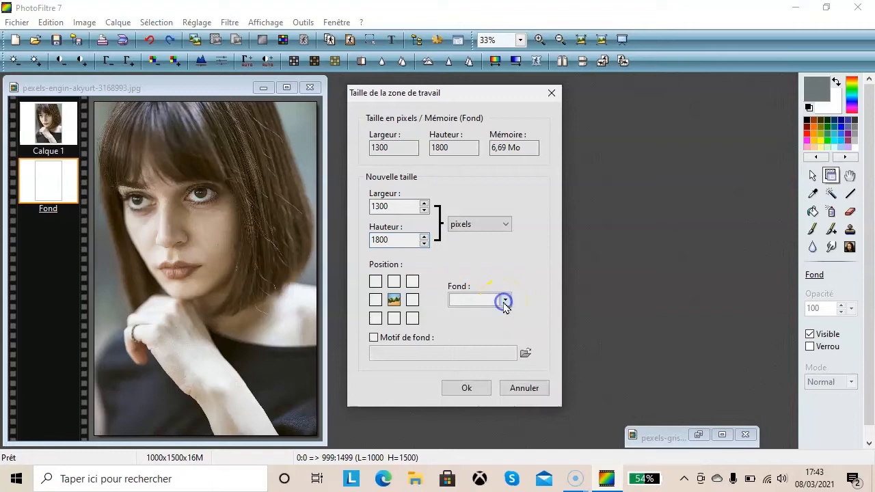
click(468, 389)
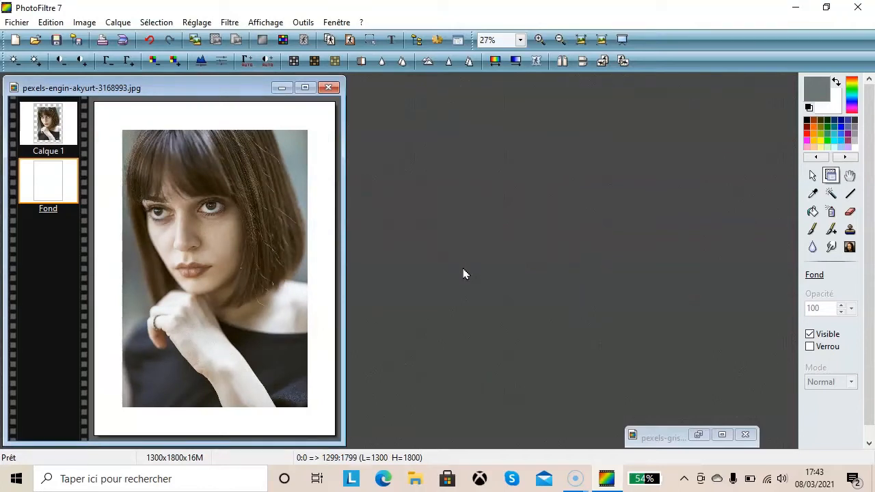
- Restore the minimized black-and-white portrait and insert a new background with automatic transparency beneath it
click(698, 435)
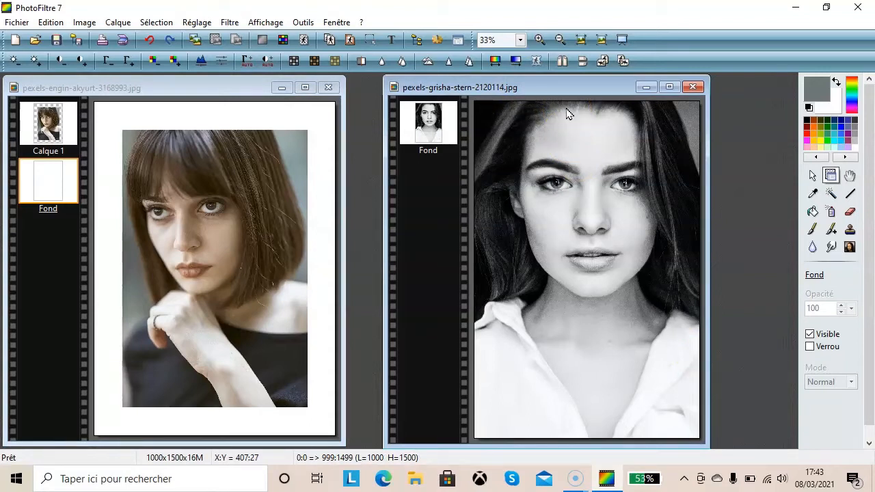
click(118, 22)
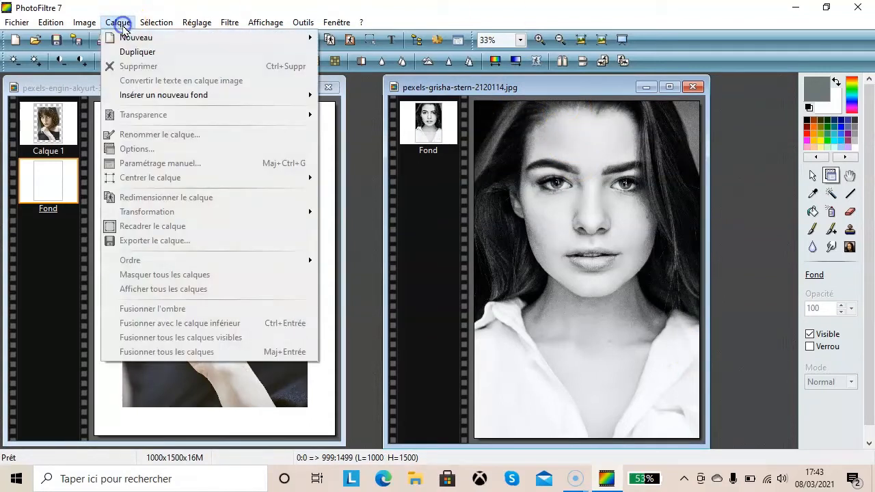
click(150, 95)
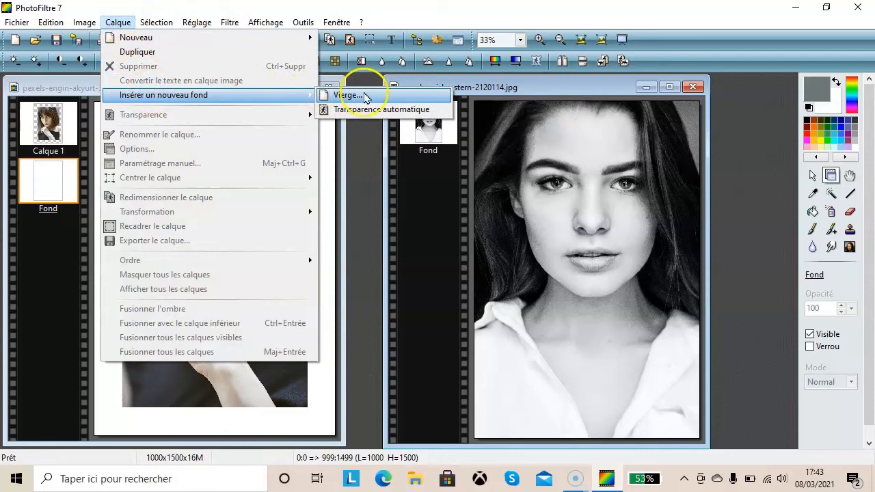
click(377, 109)
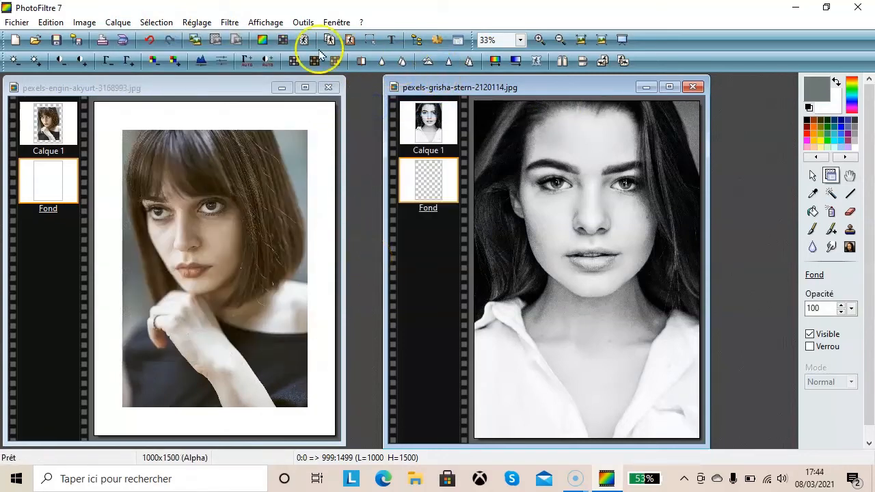
- Enlarge the black-and-white portrait's canvas to 1300 by 1800 pixels
click(83, 22)
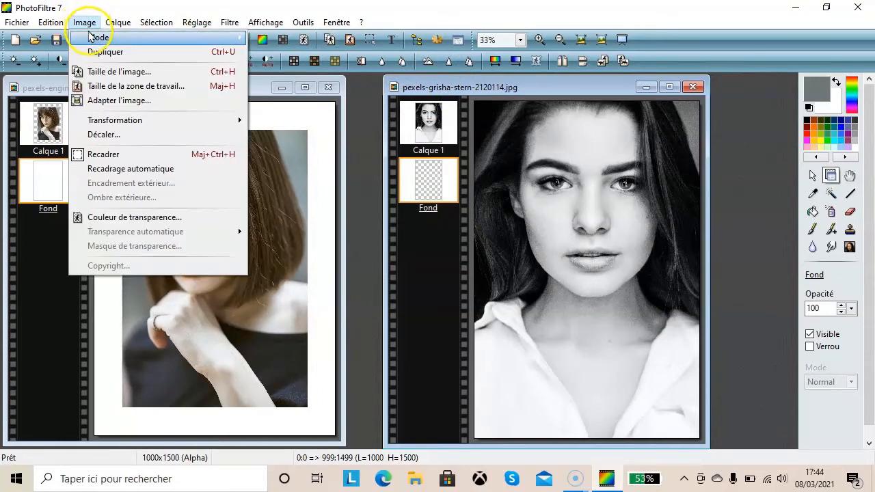
click(113, 86)
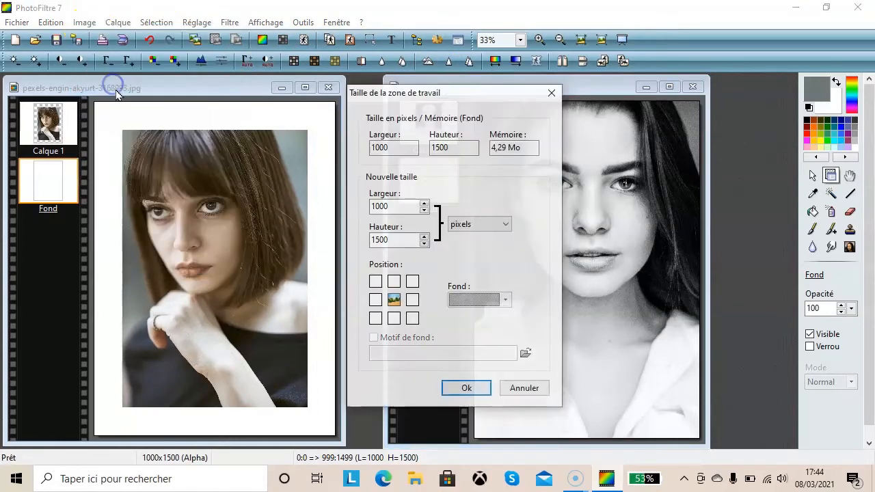
double_click(396, 206)
text(1300)
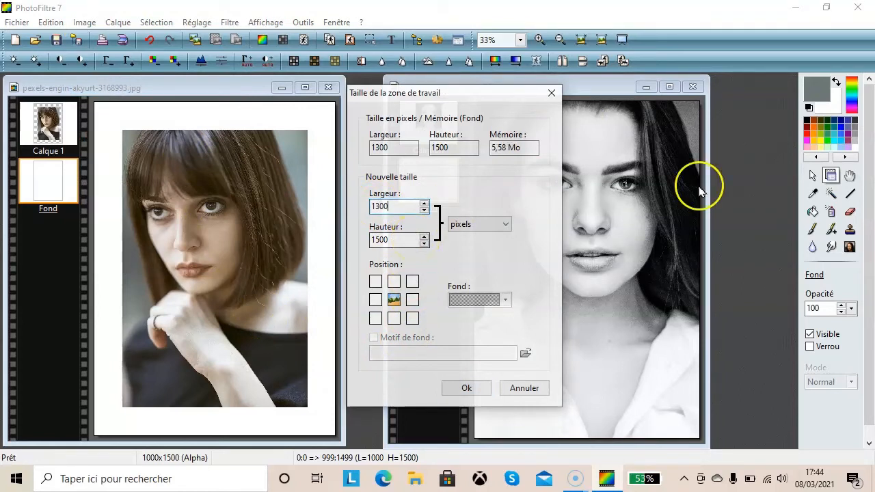
click(377, 239)
drag(373, 240, 418, 239)
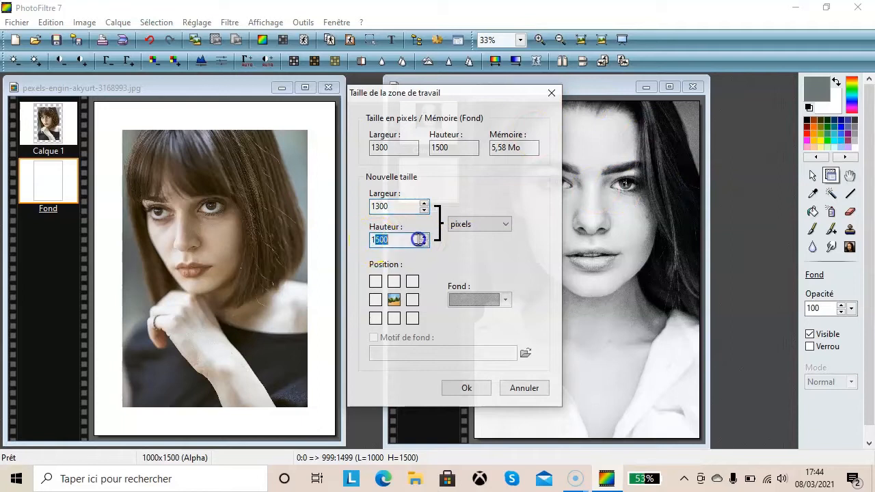
text(18)
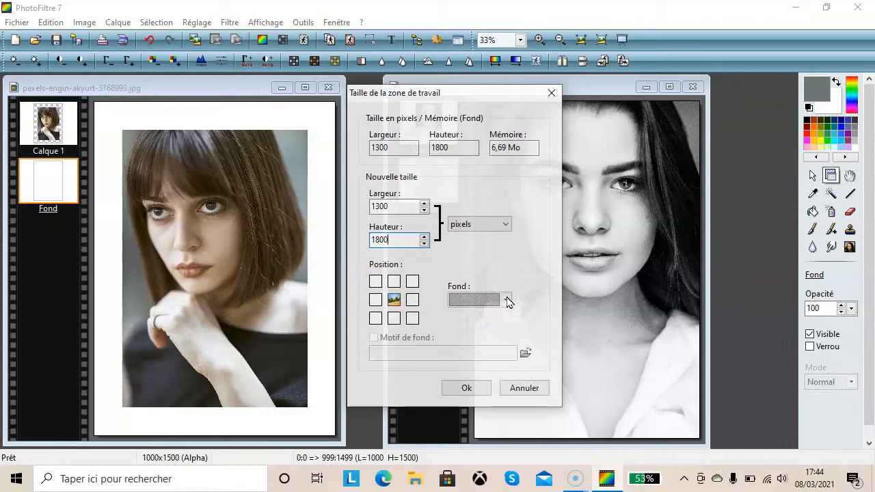
click(462, 389)
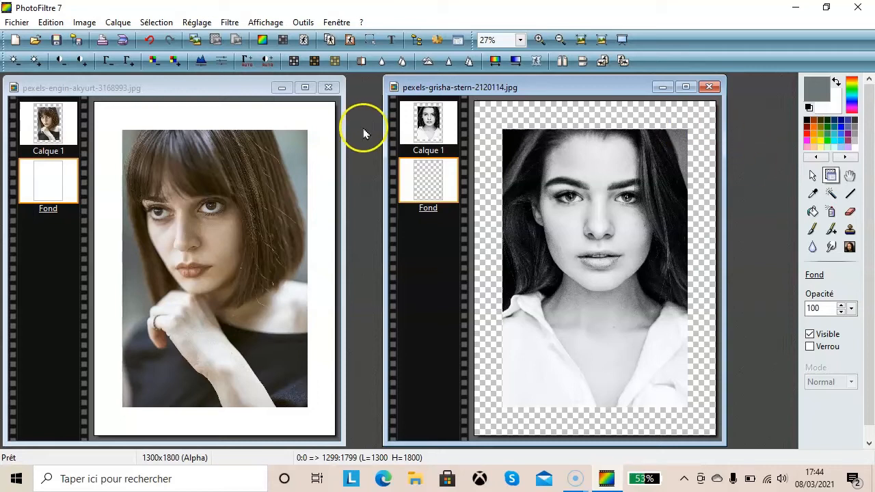
- Set the foreground colour to black and fill the black-and-white portrait's transparent background layer with it
click(821, 91)
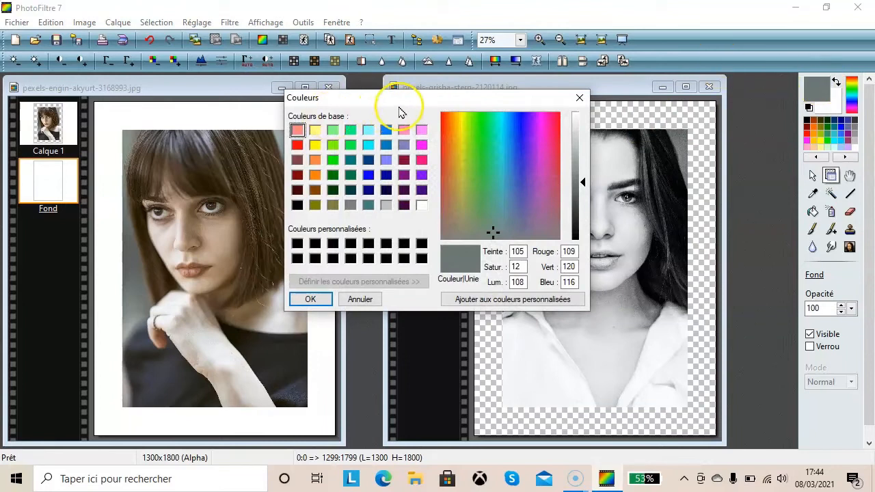
drag(407, 97, 188, 83)
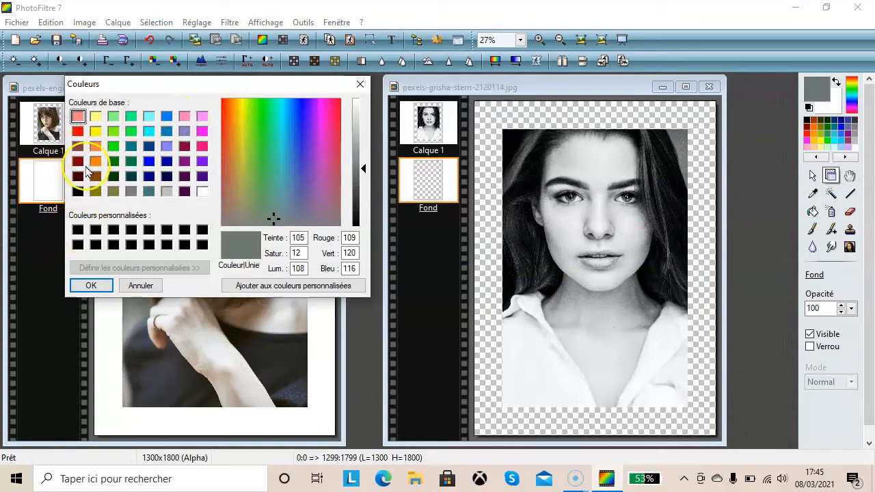
click(78, 192)
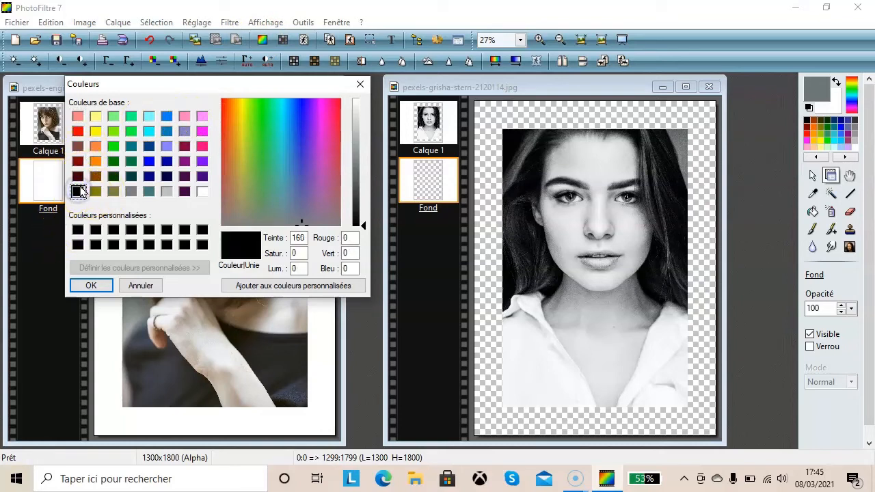
click(91, 285)
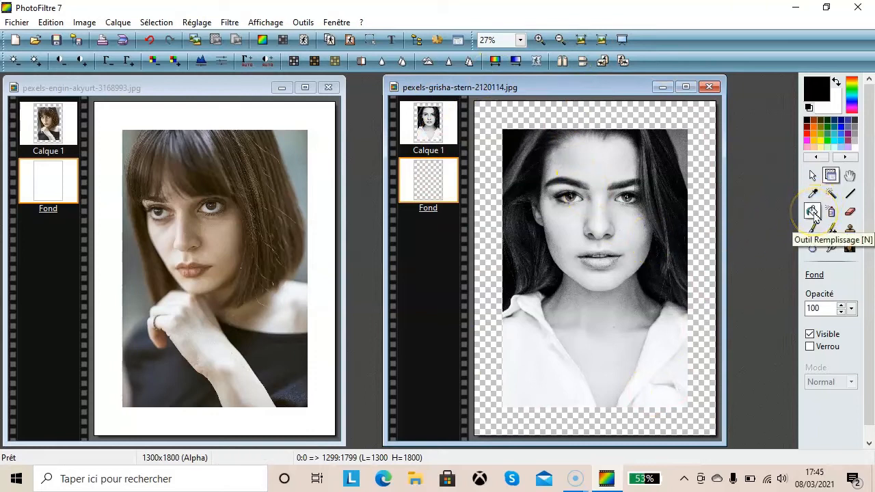
click(813, 211)
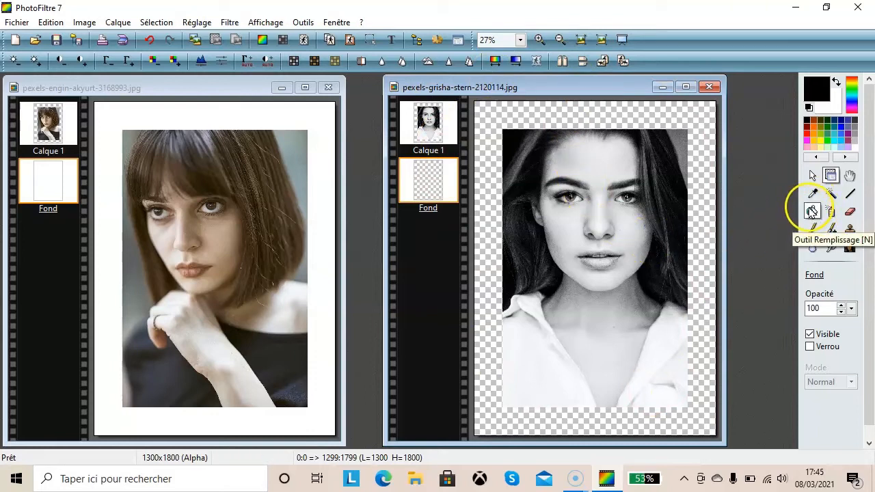
click(813, 213)
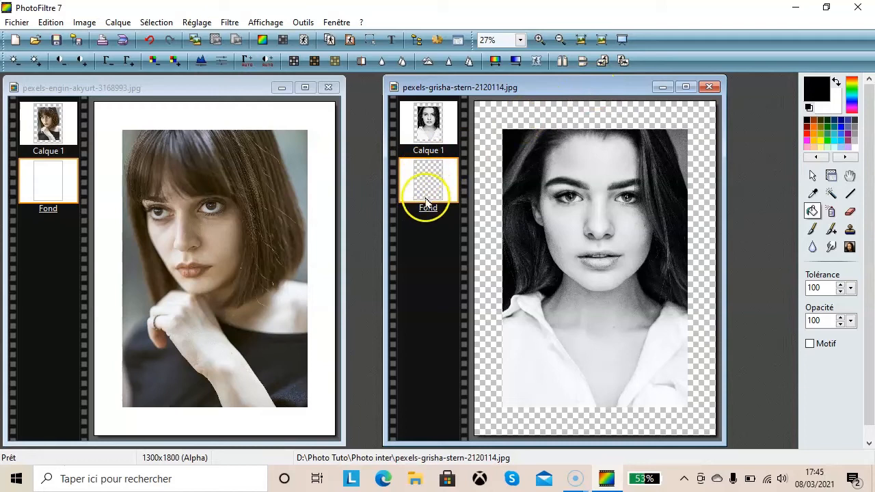
click(708, 117)
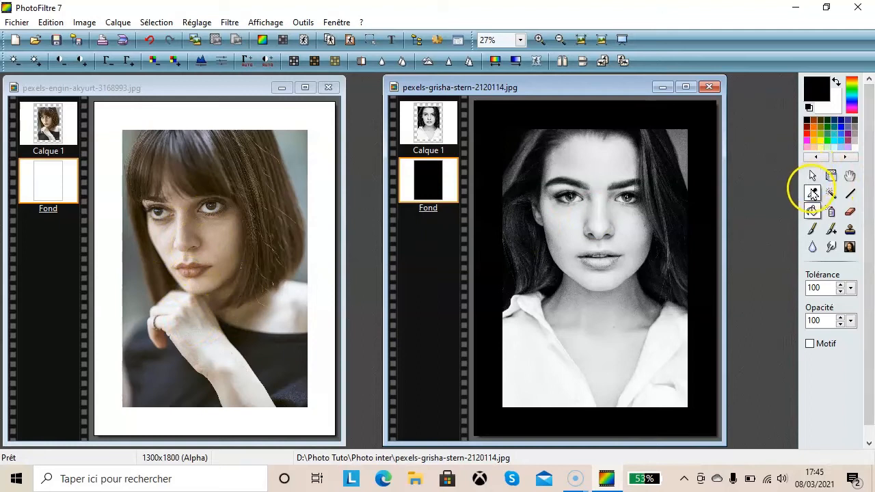
- Sample the dark grey-blue #3D3D47 from the woman's sleeve and fill the colour portrait's background layer with it
click(813, 194)
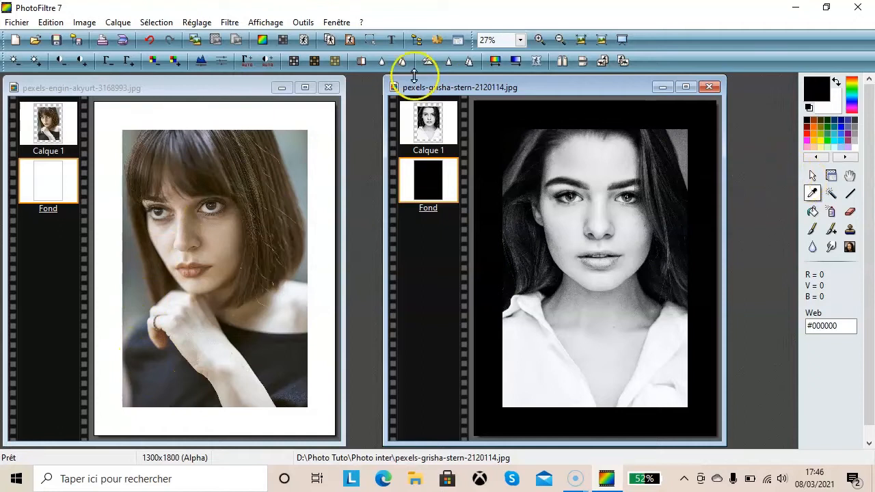
click(247, 89)
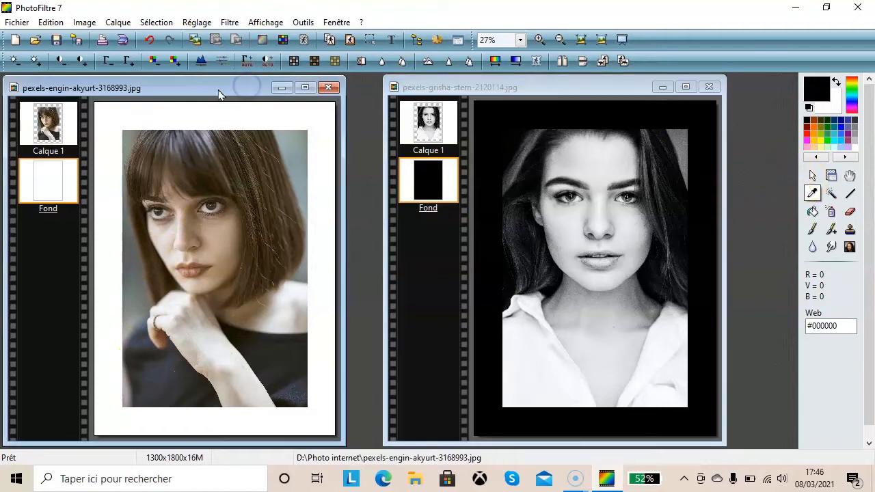
click(165, 369)
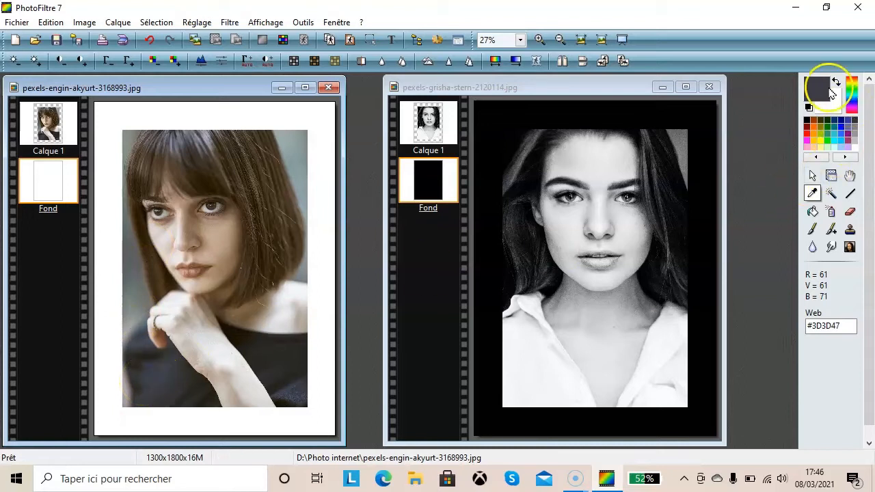
click(813, 211)
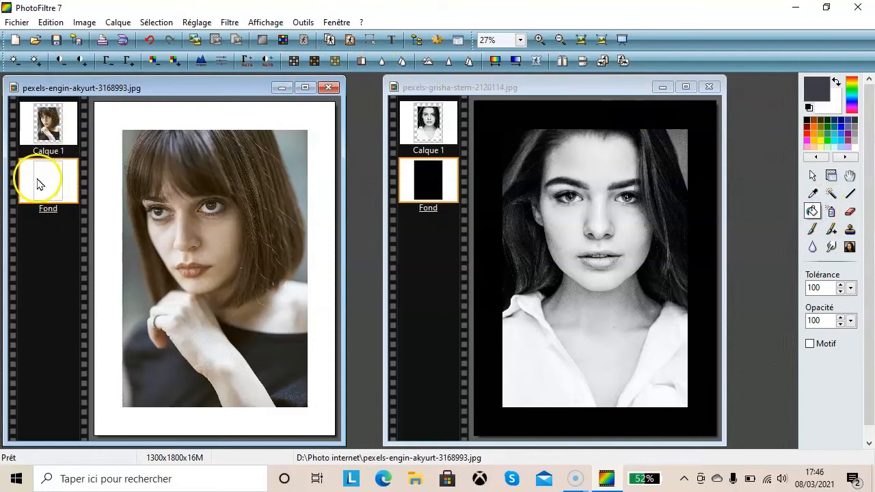
click(108, 113)
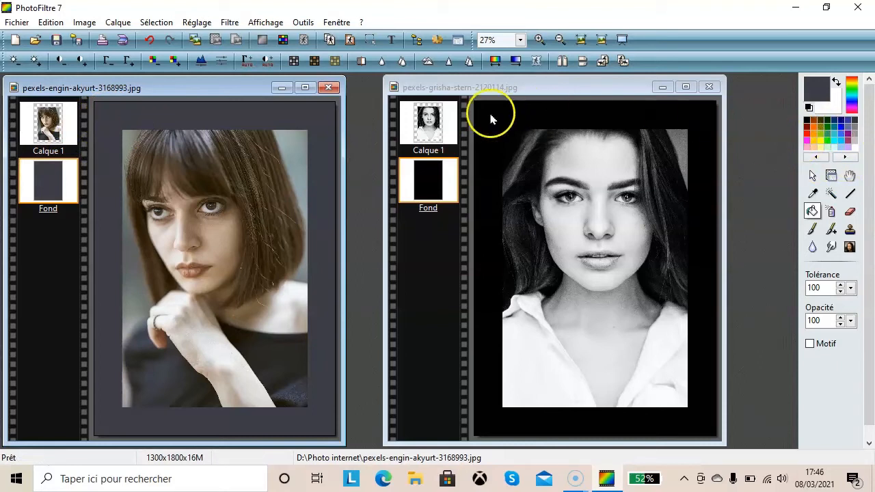
- Sample the grey #64696C from the colour portrait's blurred backdrop and refill its background layer with it
click(813, 195)
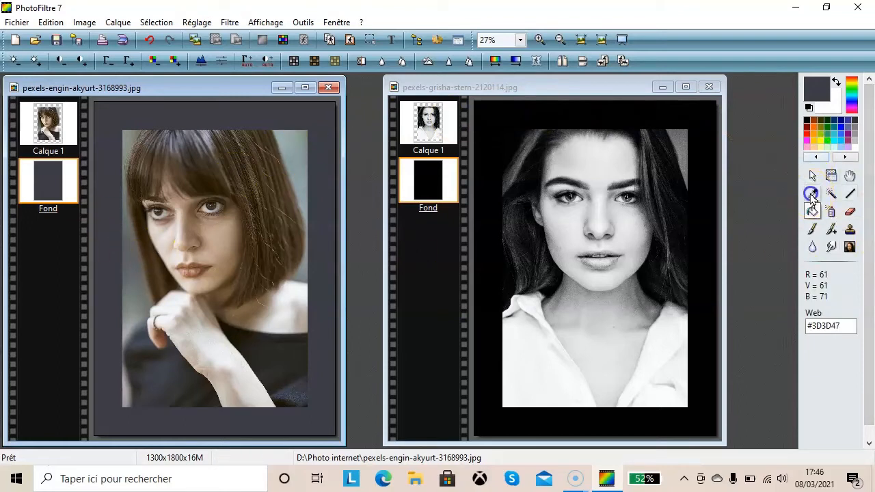
click(137, 269)
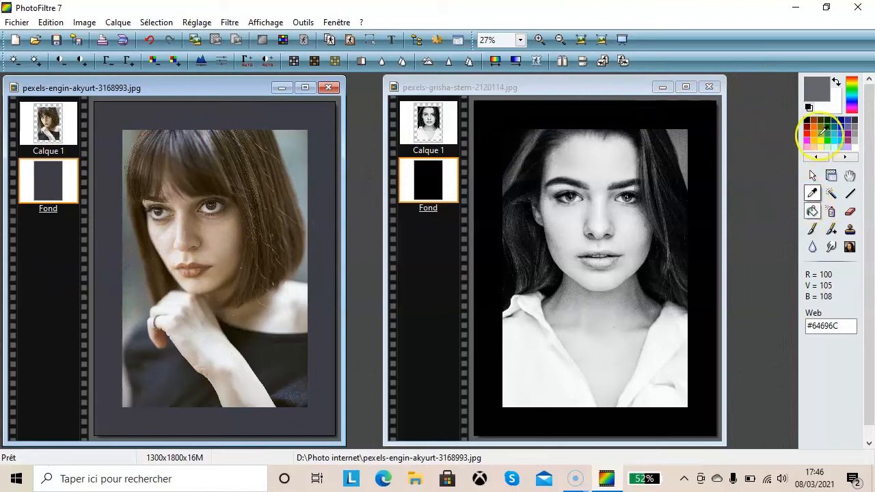
click(813, 212)
click(319, 120)
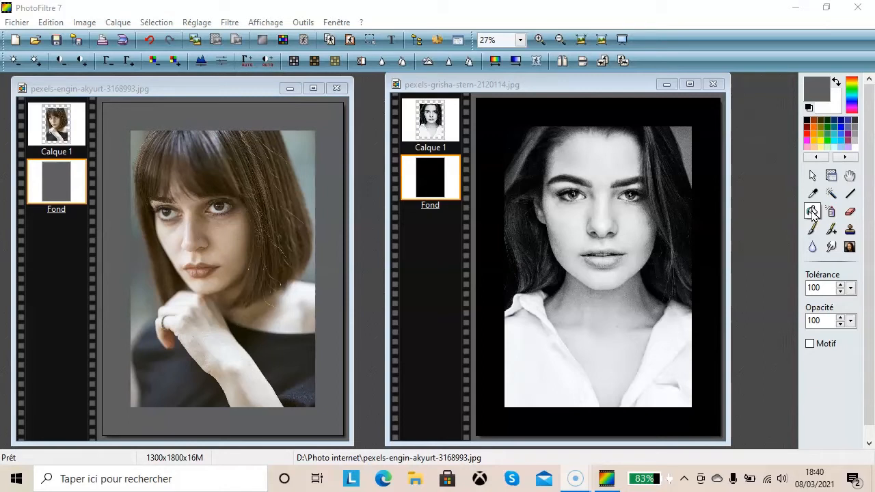
- Enable pattern filling, load the Gres02.jpg pattern and fill the colour portrait's background layer with it
click(810, 344)
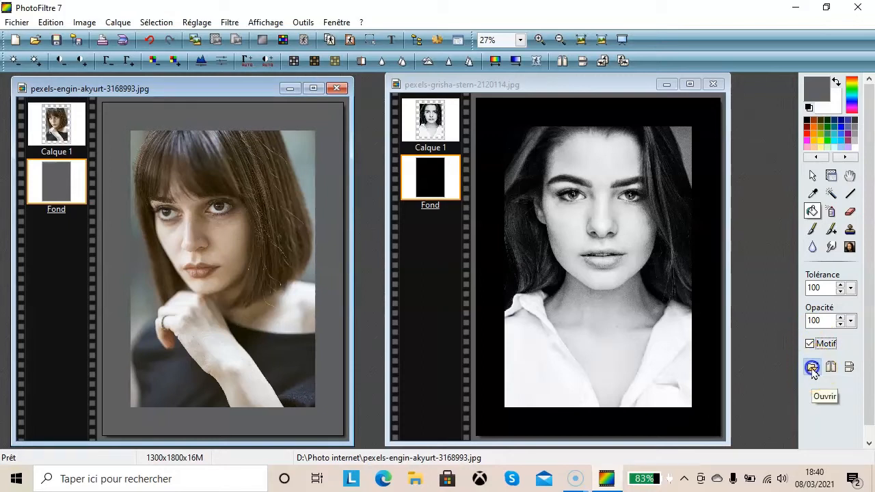
click(812, 367)
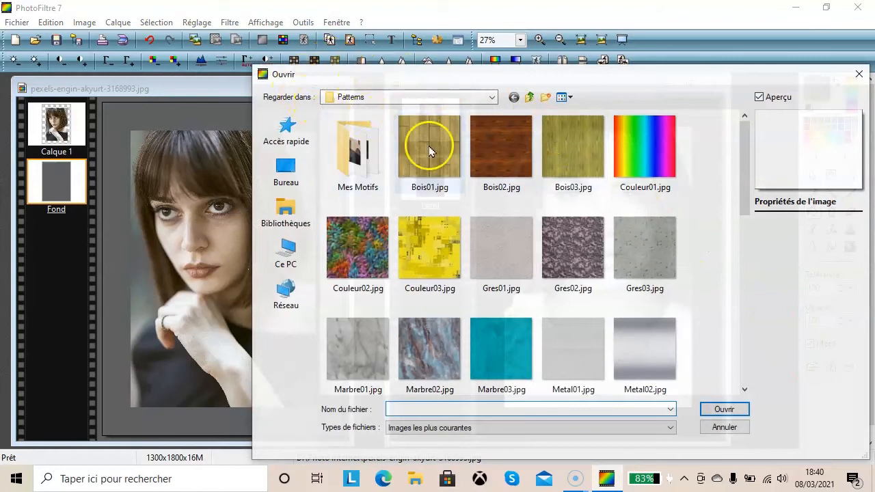
click(580, 252)
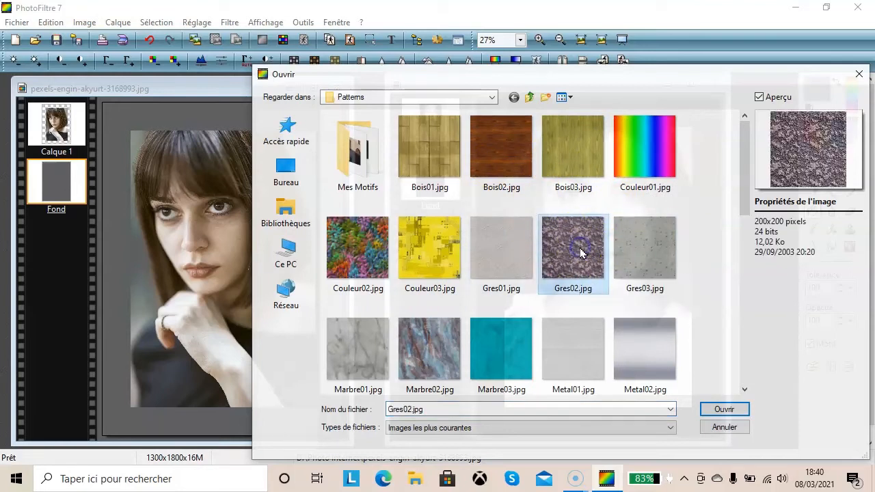
click(739, 410)
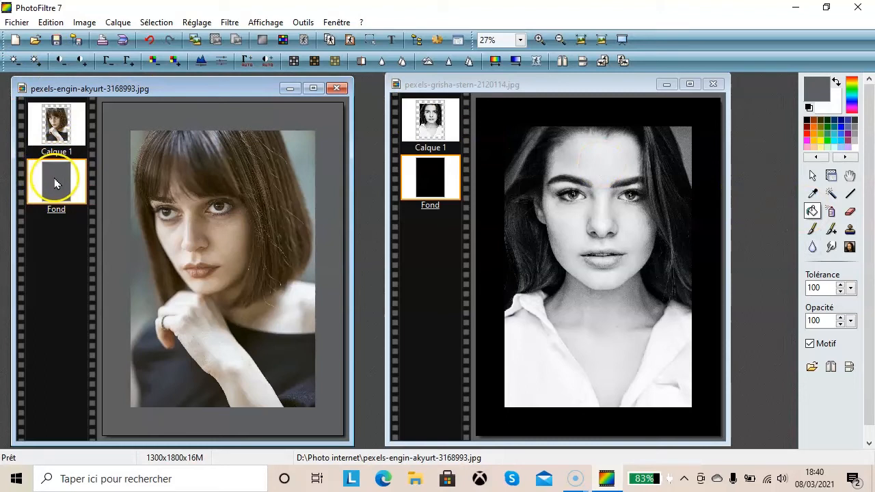
click(132, 116)
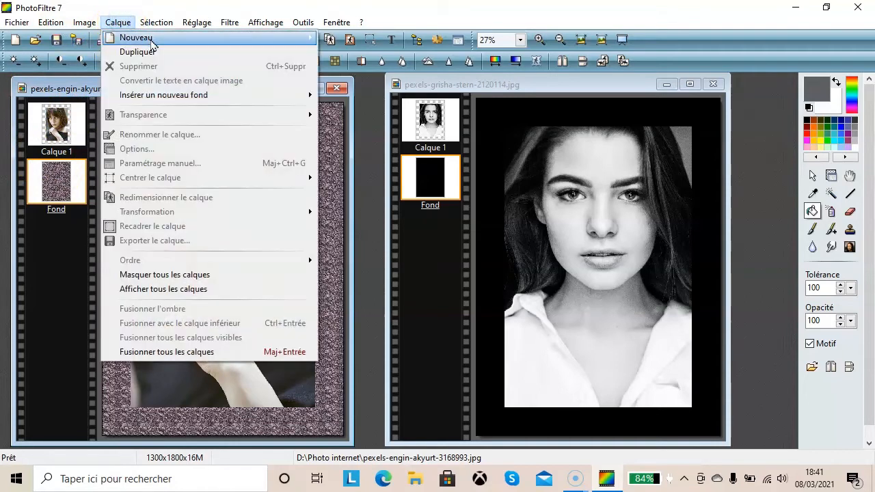
- Add a new blank layer in medium grey above the colour portrait's patterned background
click(147, 37)
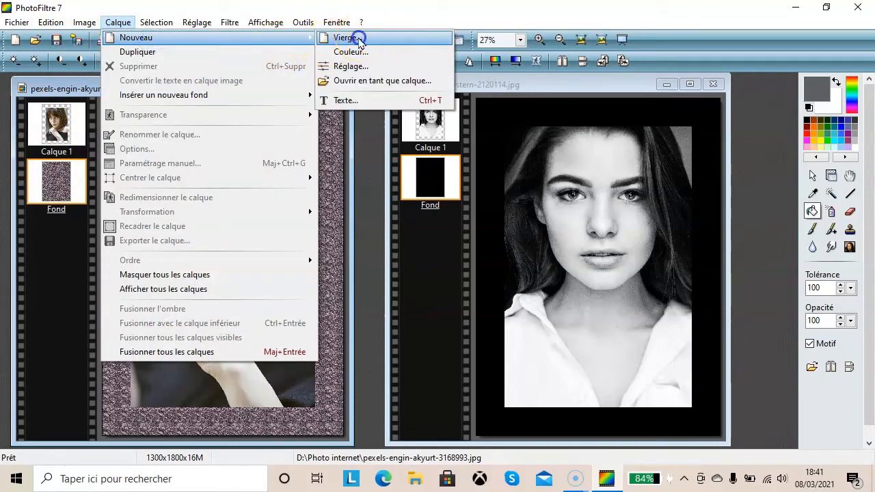
click(360, 40)
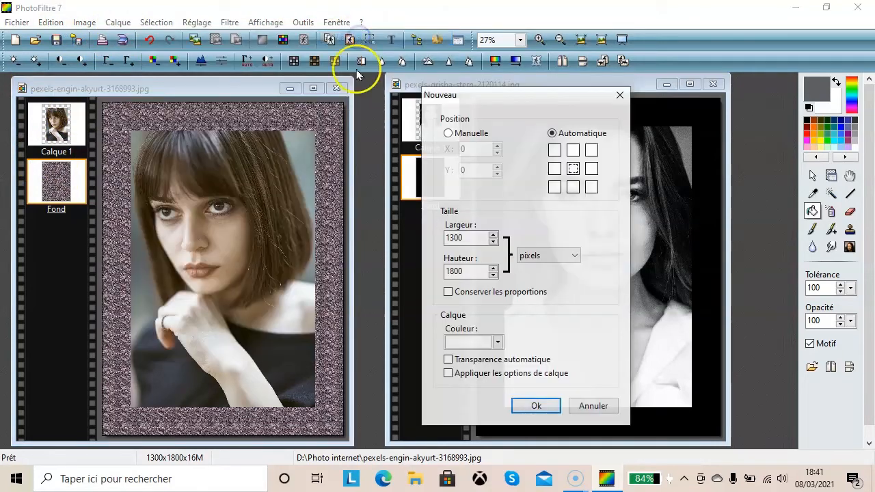
click(497, 343)
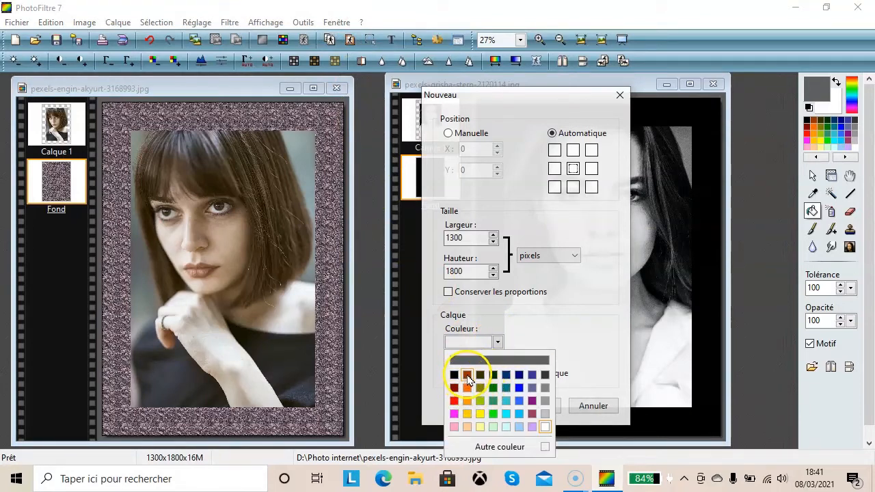
click(545, 387)
click(552, 404)
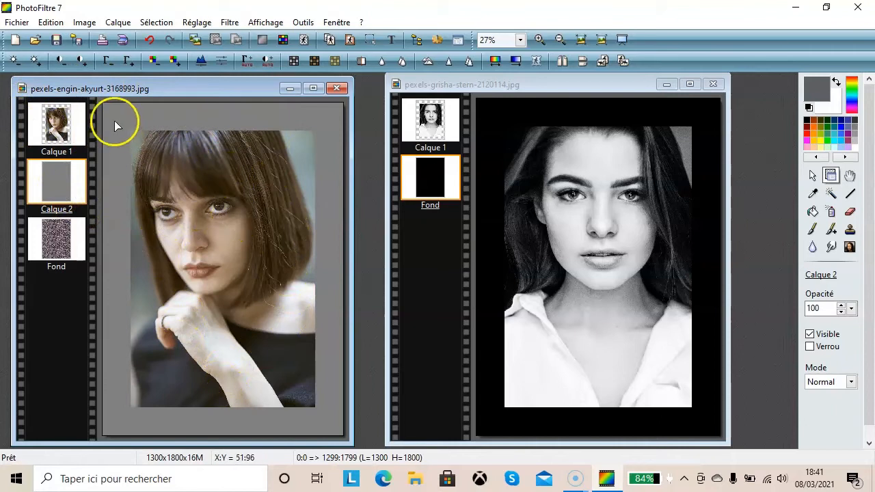
- Enable a drop shadow on the colour portrait's photo layer with Delta X 50 and Delta Y 50
click(60, 125)
right_click(60, 125)
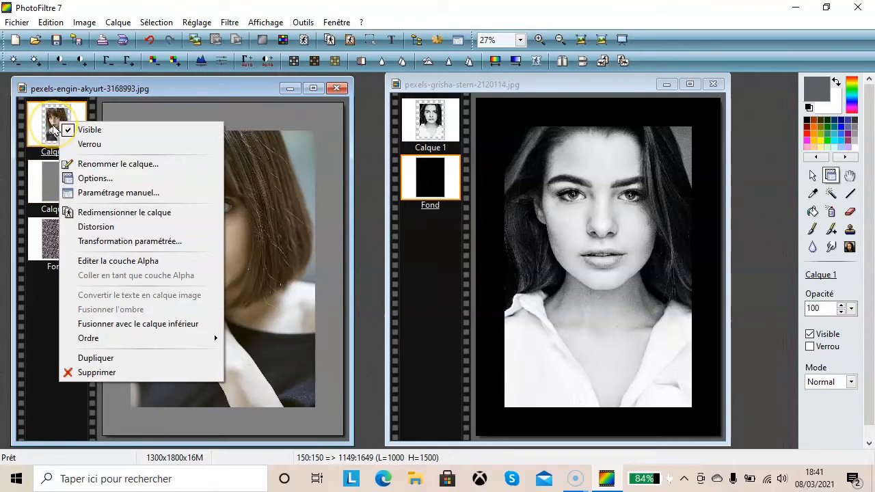
click(89, 177)
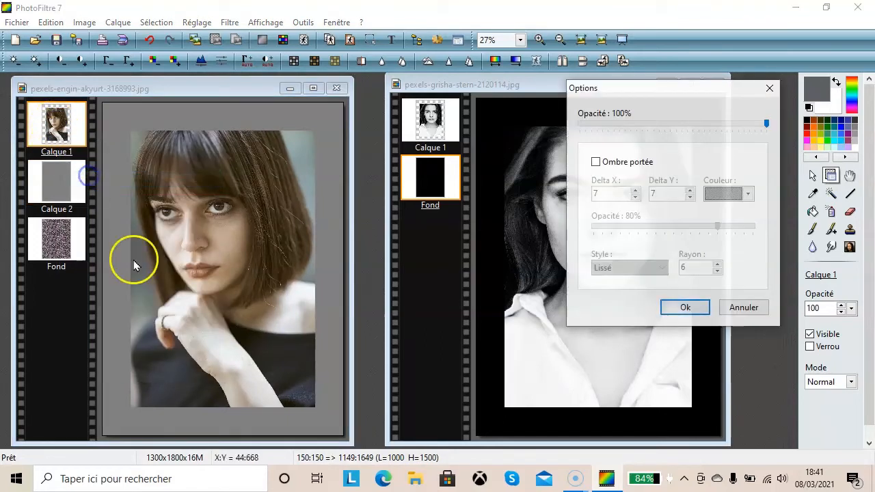
click(596, 162)
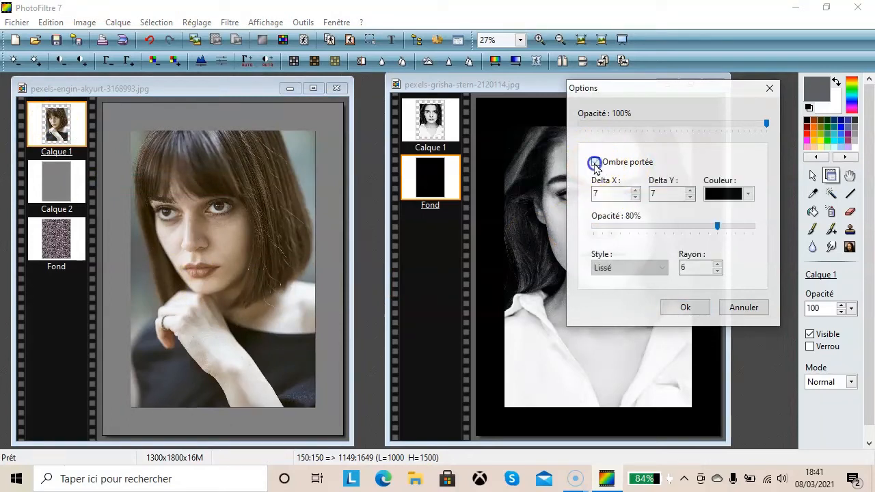
click(636, 190)
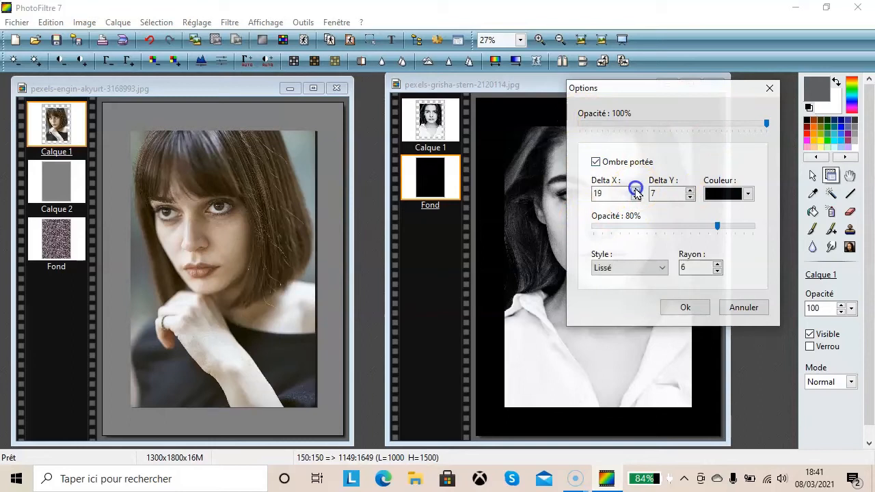
double_click(615, 193)
text(50)
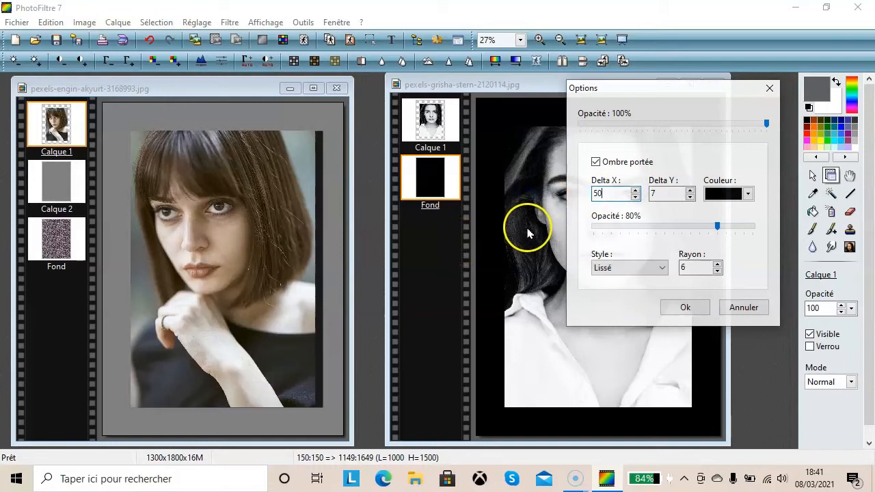
drag(669, 193, 612, 191)
text(50)
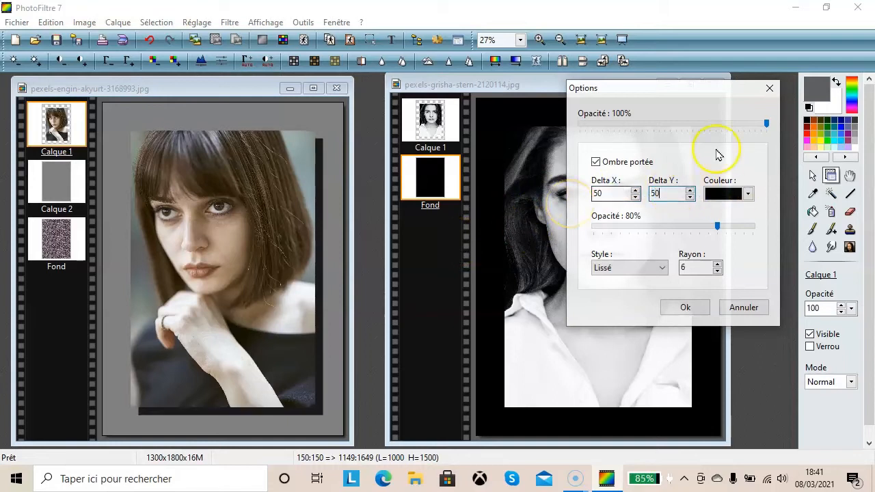
- Make the drop shadow dark grey with 25% opacity, radius 12 and the Diffusion style, and apply the layer options
click(748, 193)
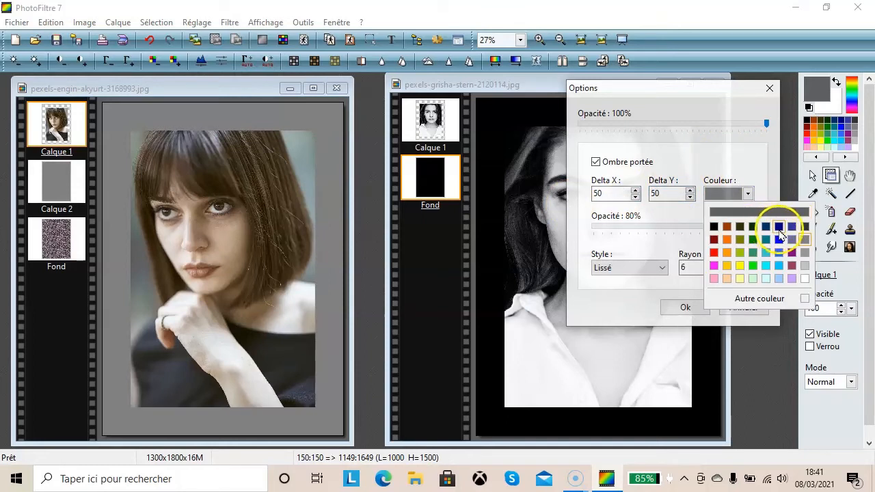
click(804, 226)
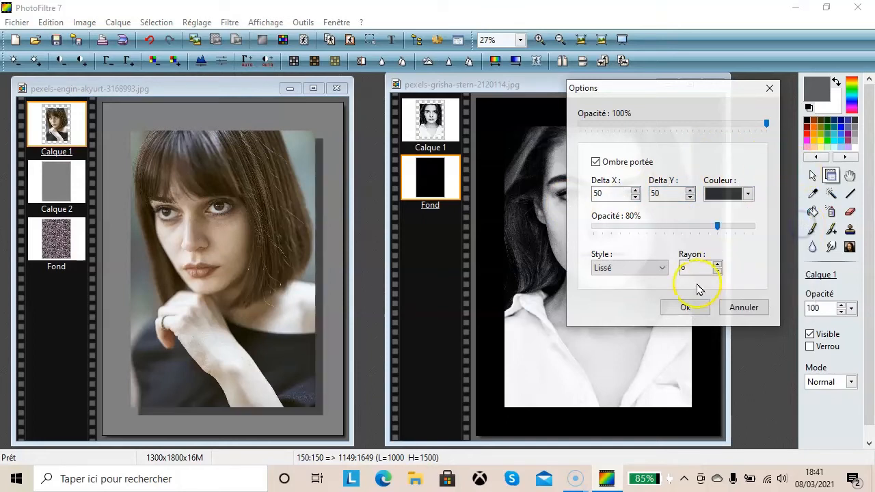
drag(716, 226, 621, 227)
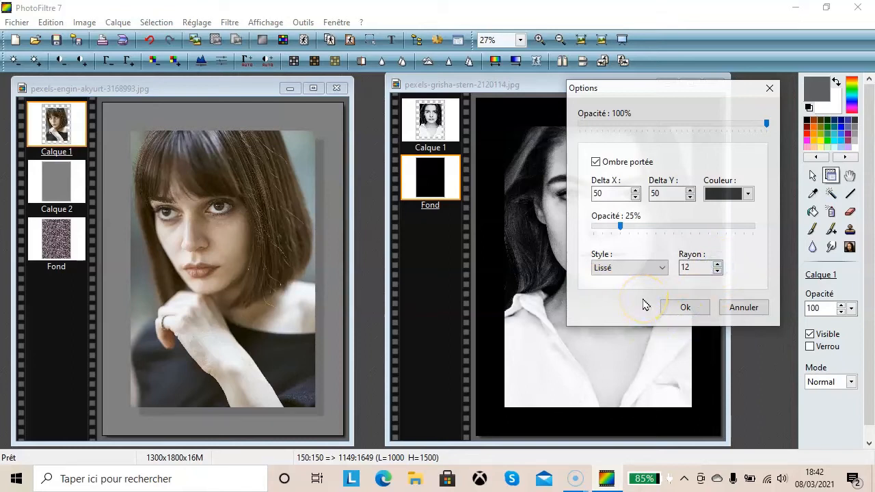
click(658, 268)
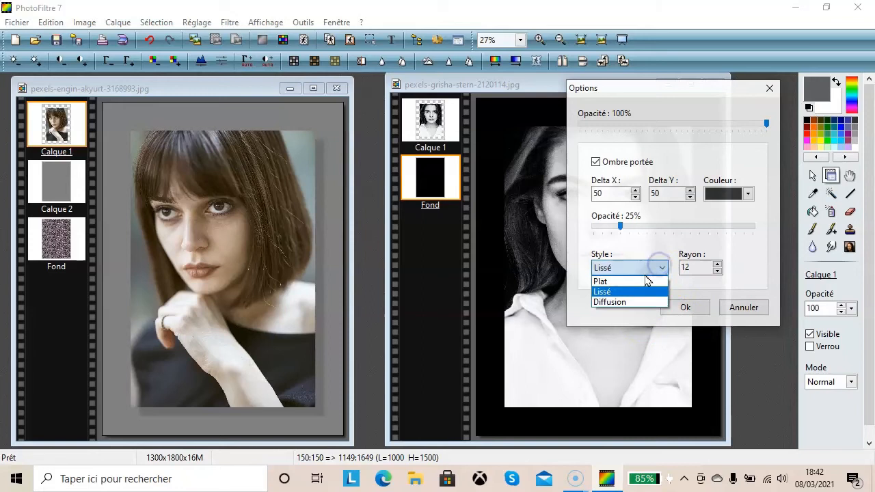
click(642, 302)
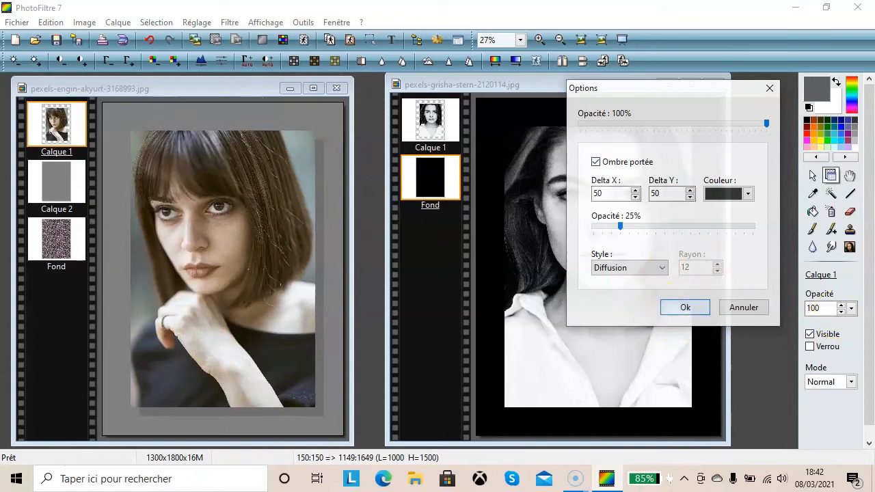
click(685, 308)
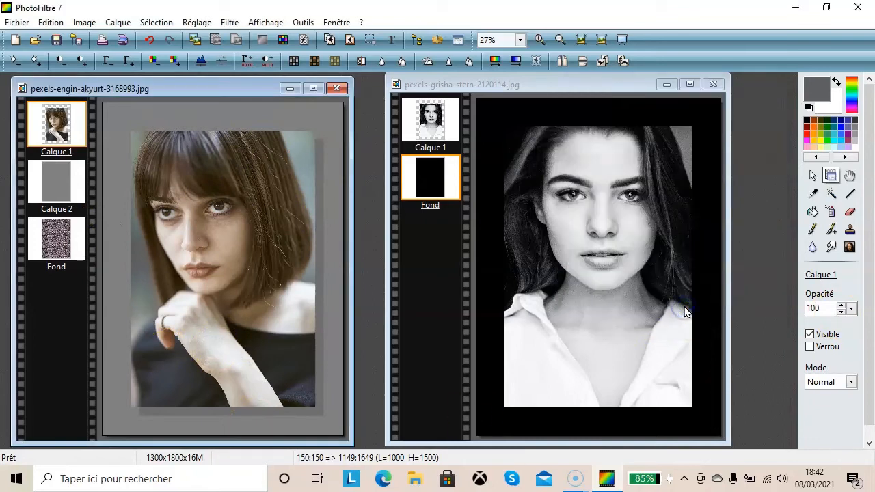
- Close the colour portrait and maximize the black-and-white portrait's window
click(336, 89)
click(464, 277)
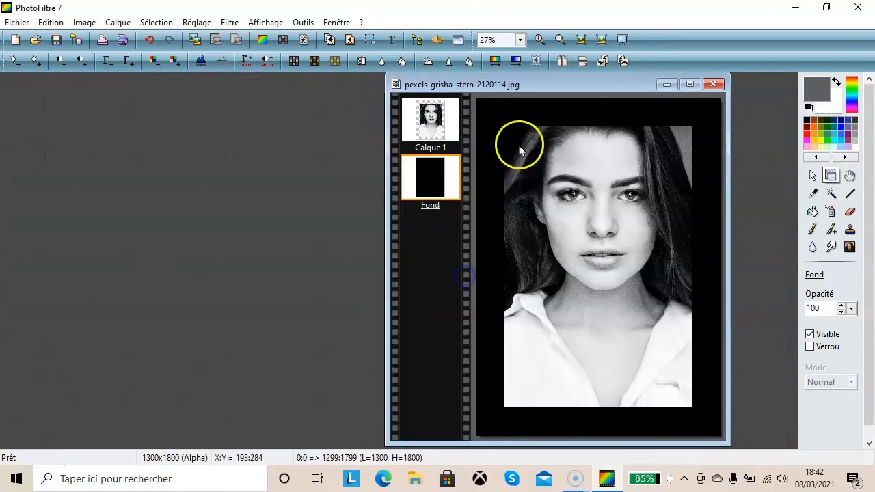
click(687, 84)
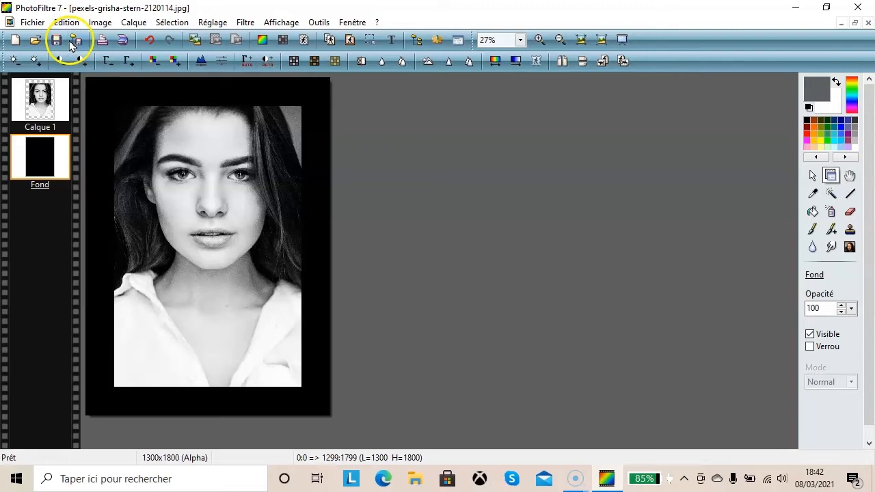
- Undo the black fill, the canvas enlargement and the inserted background on the black-and-white portrait
key(ctrl+z)
key(ctrl+z)
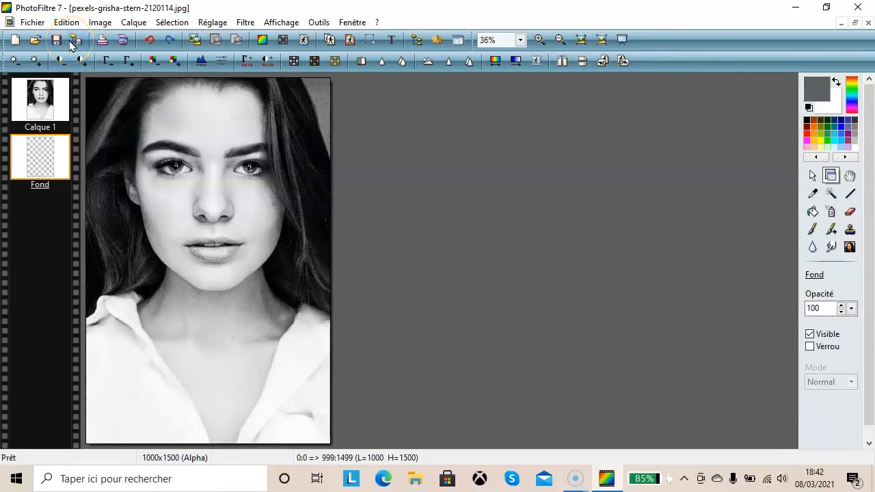
key(ctrl+z)
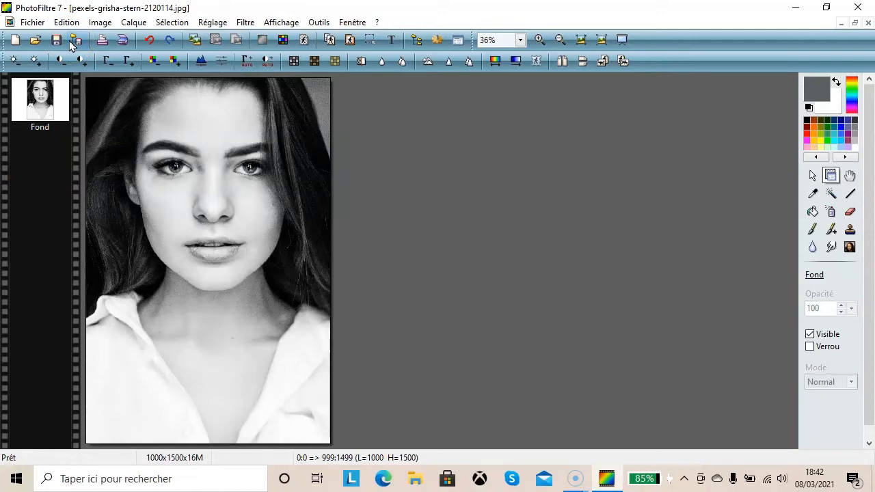
- Insert a new background with automatic transparency beneath the black-and-white portrait
click(25, 98)
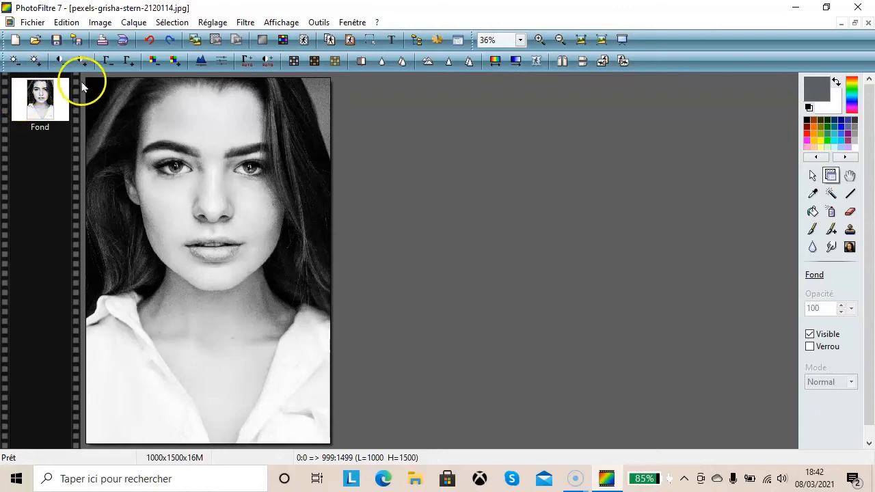
click(134, 23)
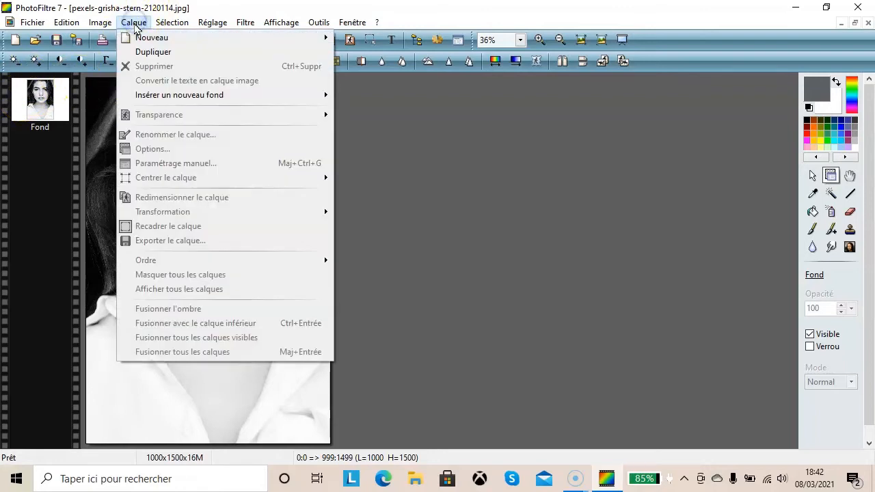
mouse_move(162, 102)
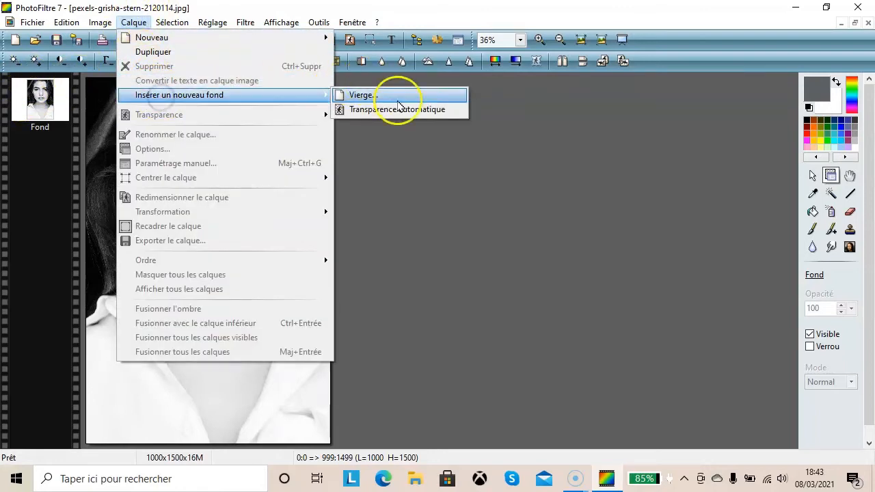
click(399, 110)
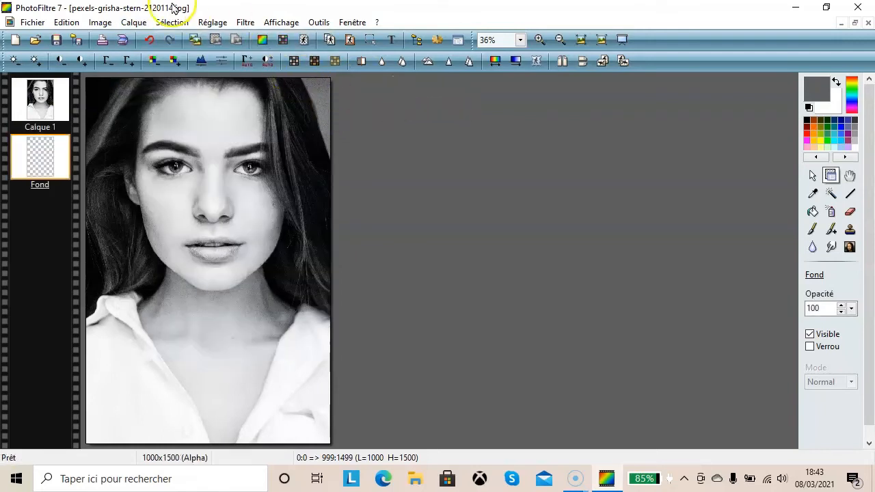
- Enlarge the canvas to 1020 pixels wide and 1520 pixels high, keeping the portrait centred
click(100, 22)
click(120, 87)
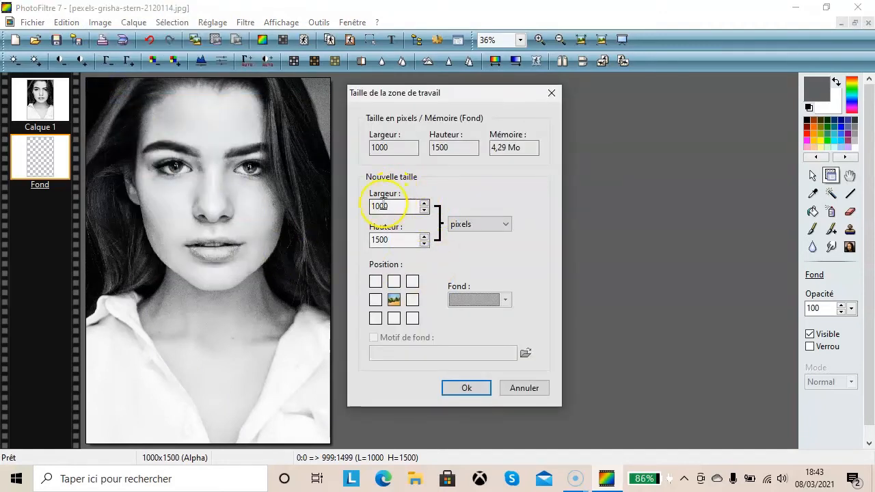
click(381, 205)
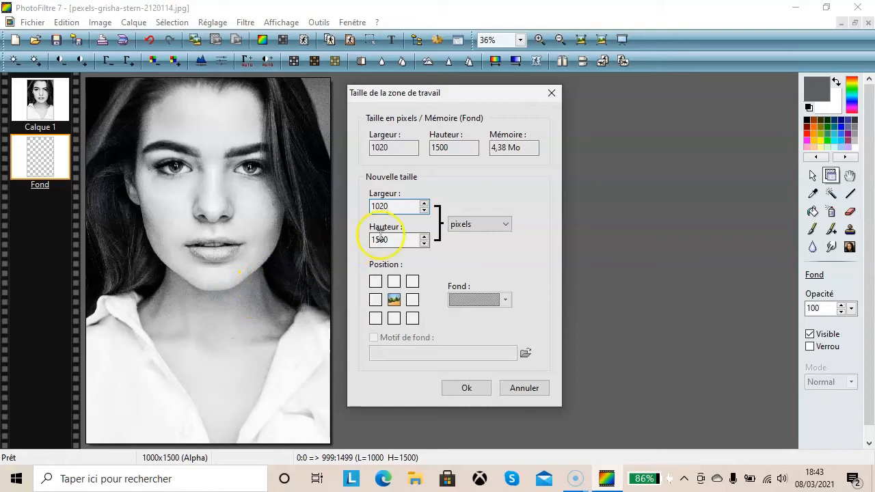
drag(380, 235, 391, 238)
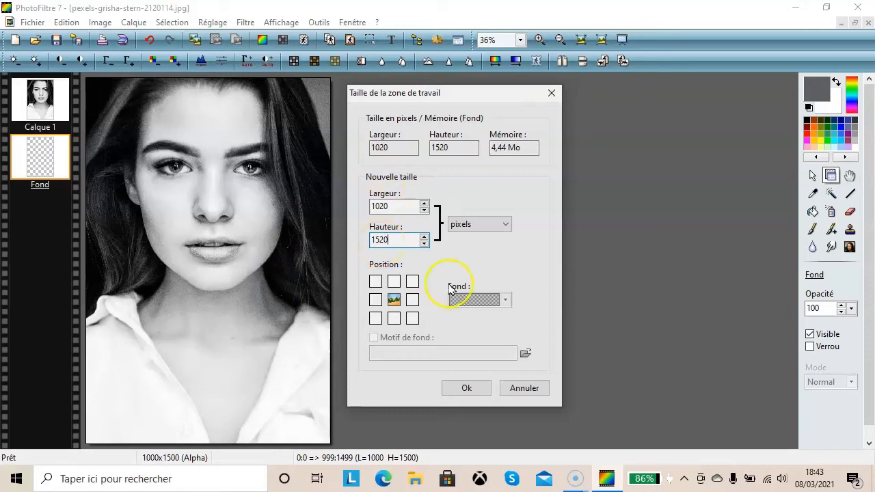
click(467, 388)
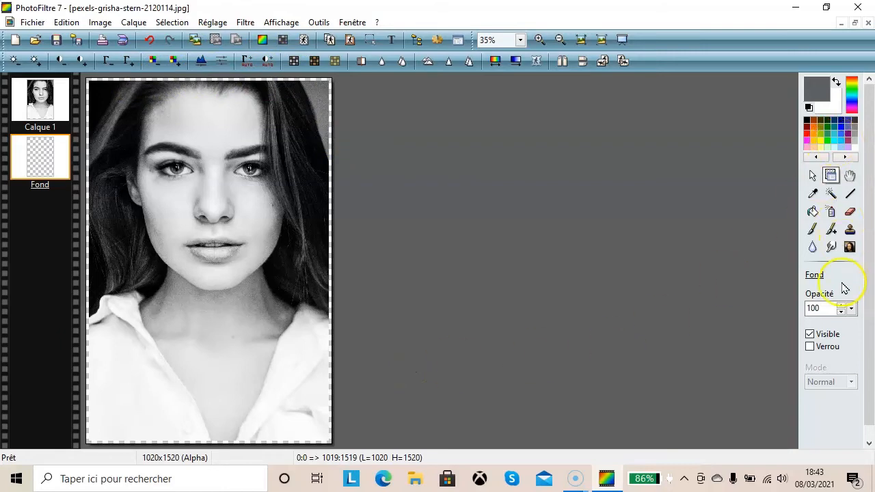
- Reset the colours to the default black and white and fill the transparent background with the Fill tool
click(809, 107)
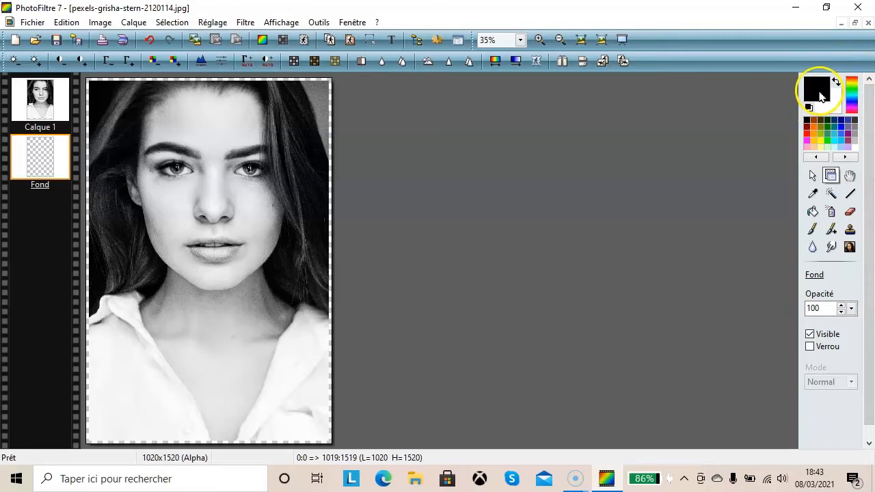
click(812, 211)
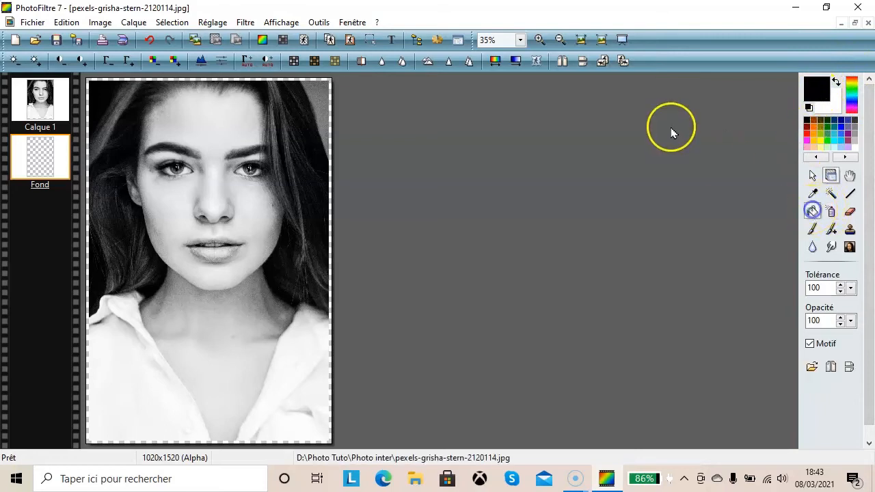
click(89, 80)
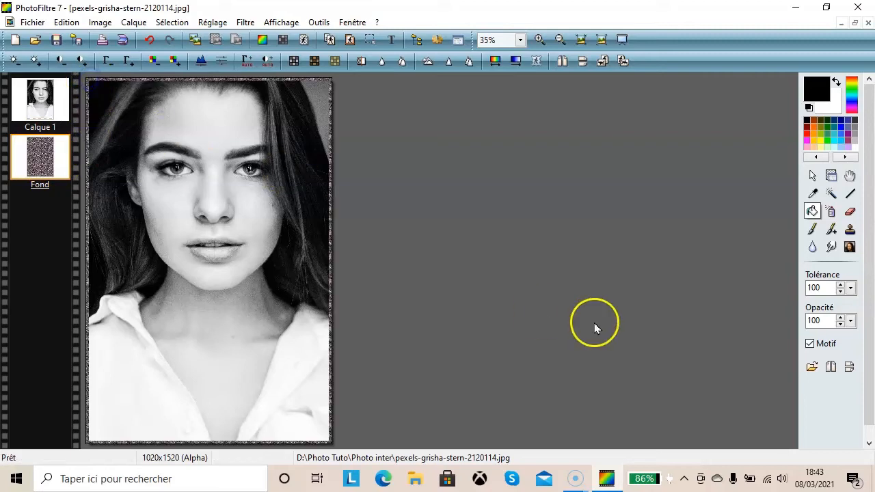
- Undo the patterned fill and refill the background with solid black, with the Motif option turned off
click(810, 345)
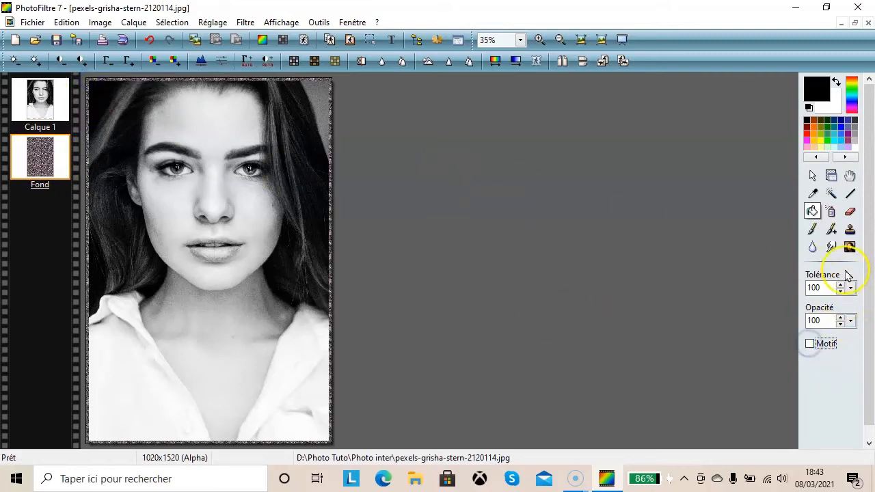
key(ctrl+z)
click(453, 134)
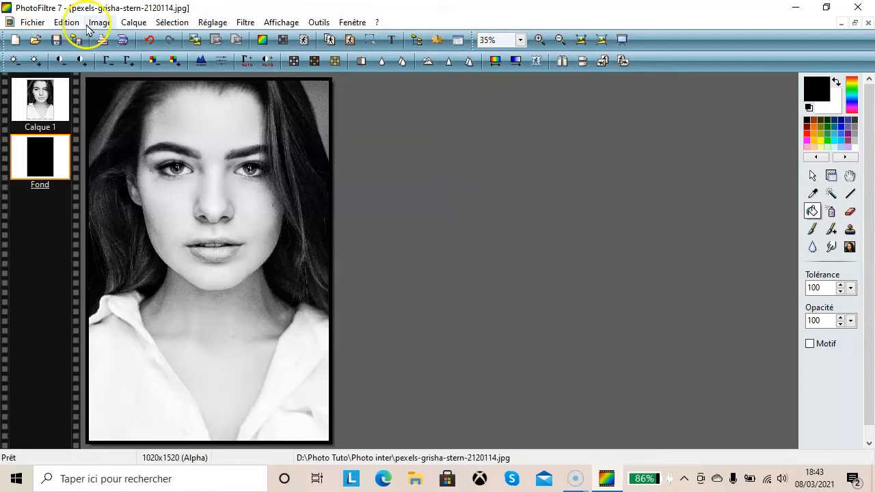
- Insert a new blank white background beneath the black layer
click(134, 23)
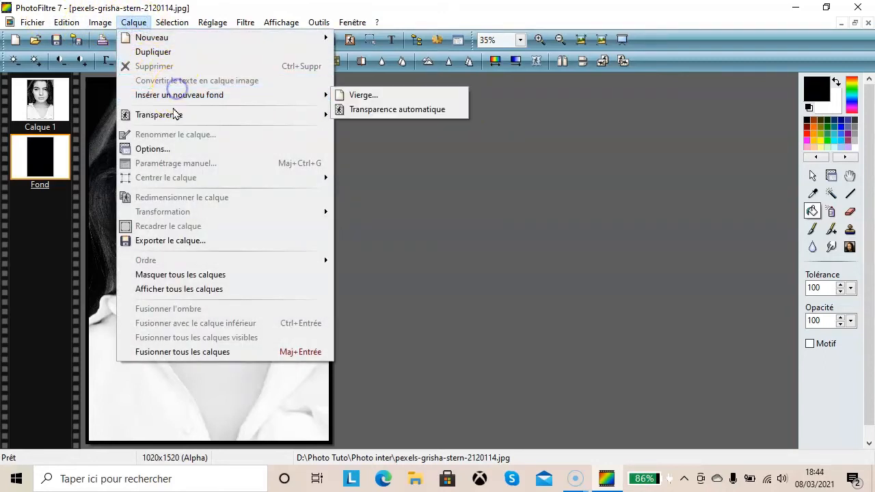
mouse_move(318, 94)
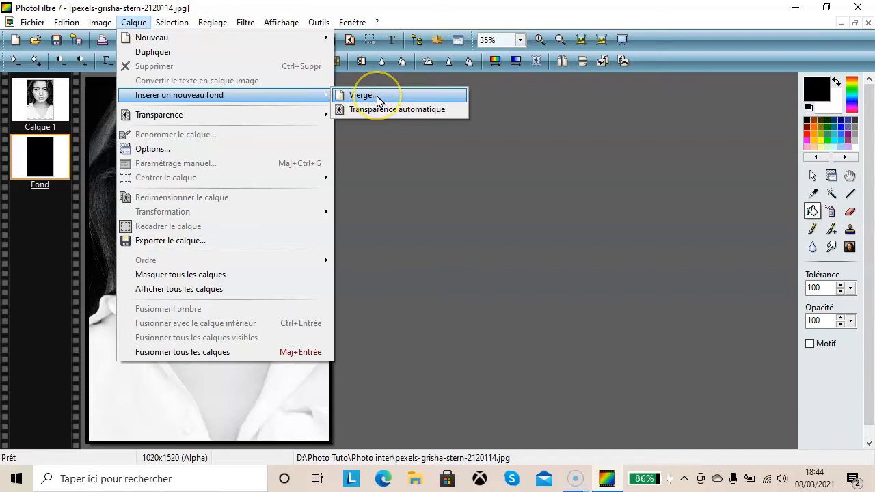
click(378, 99)
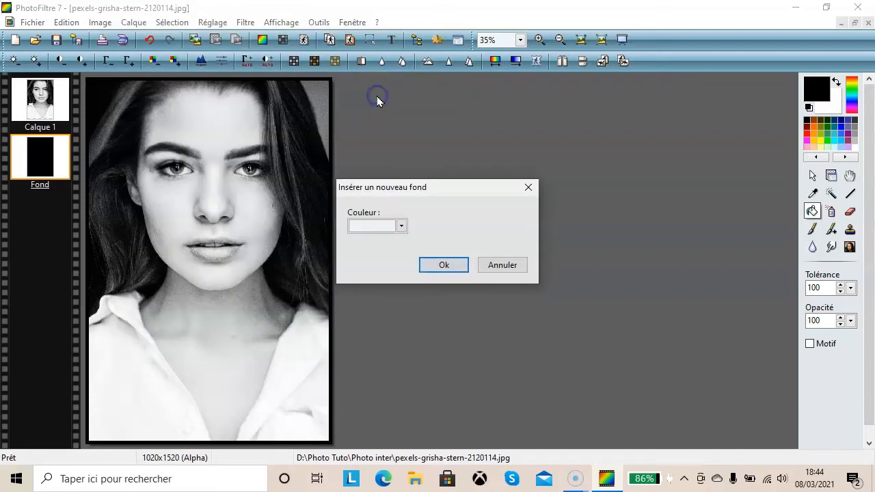
click(437, 264)
- Enlarge the canvas to 1040 by 1540 pixels with a white background to add a thin white border
click(100, 22)
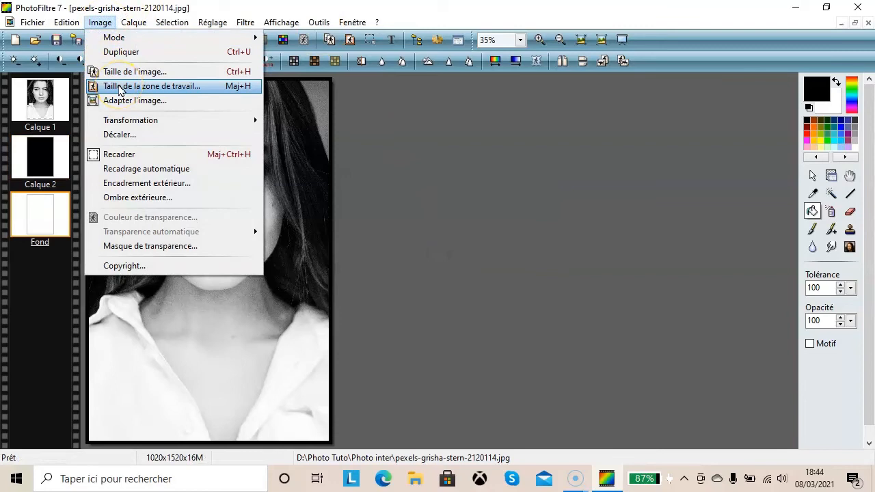
click(120, 88)
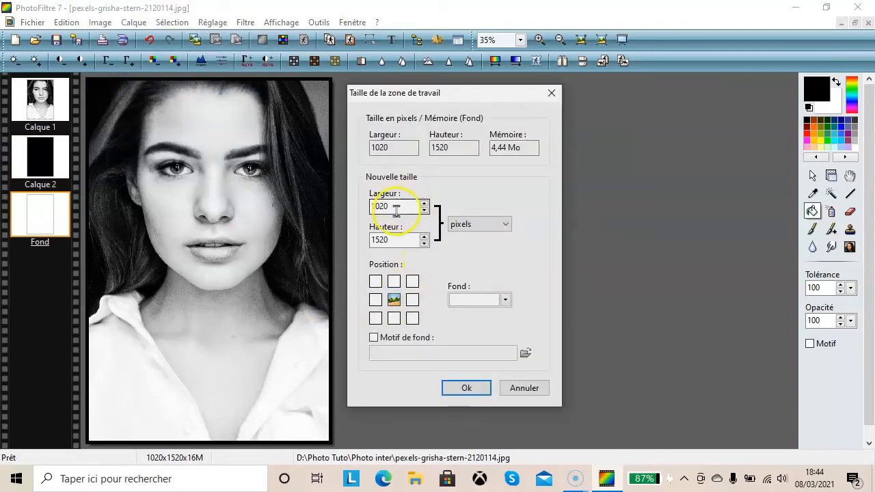
drag(379, 206, 419, 227)
text(4)
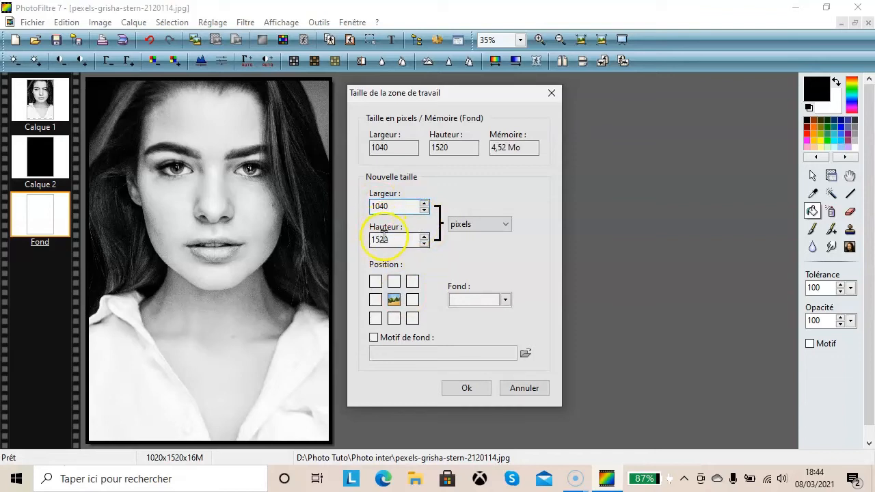
drag(380, 238, 428, 239)
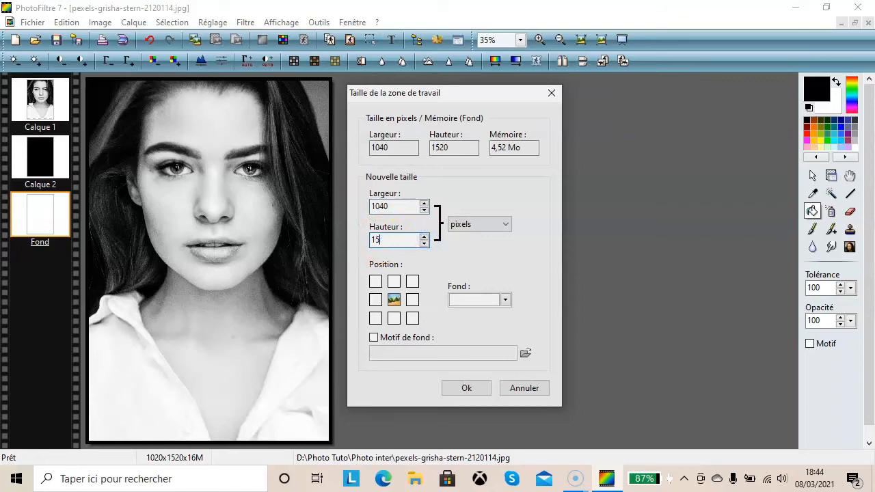
click(467, 387)
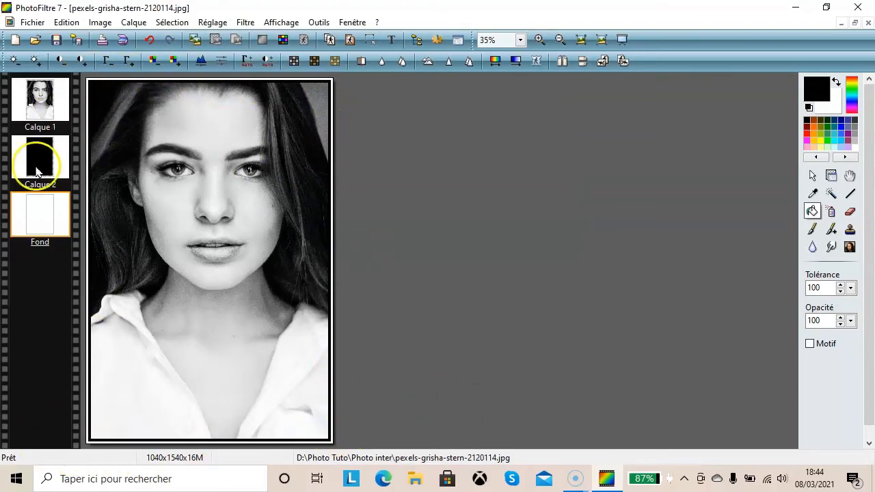
- Insert another new background with automatic transparency beneath the white layer
click(131, 23)
mouse_move(162, 95)
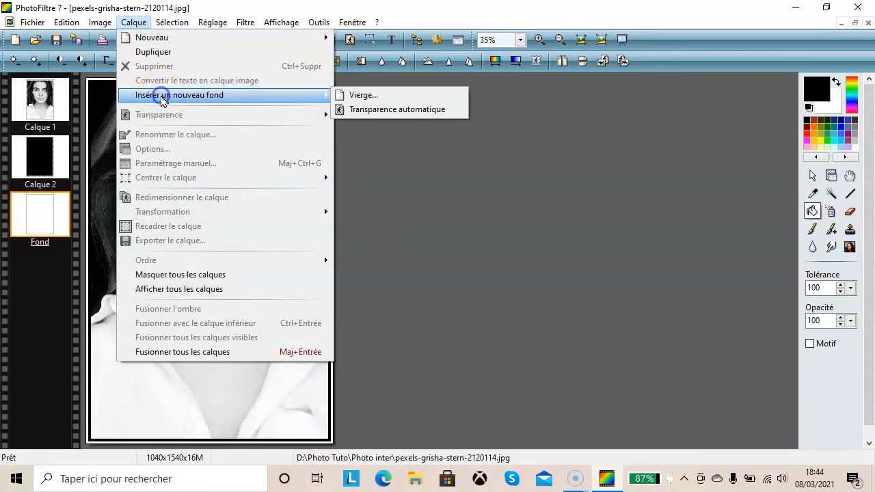
click(420, 111)
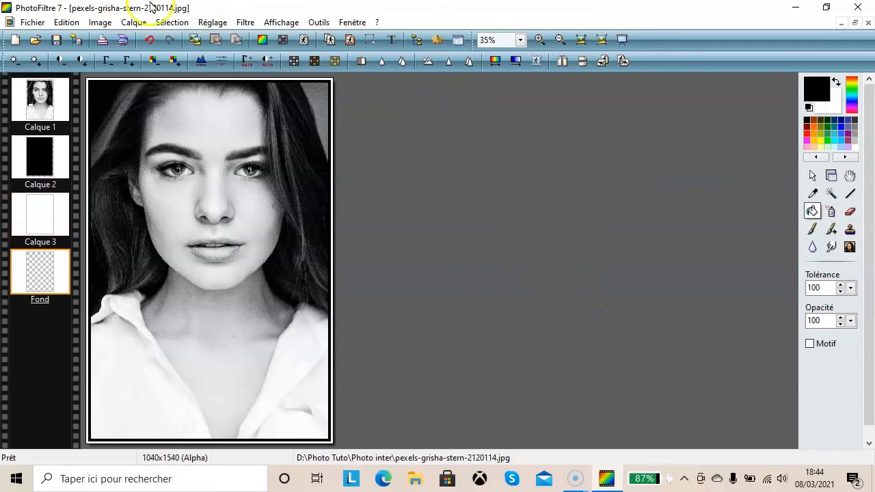
- Enlarge the canvas to 1240 by 1740 pixels and fill the new transparent background with black
click(100, 22)
click(129, 86)
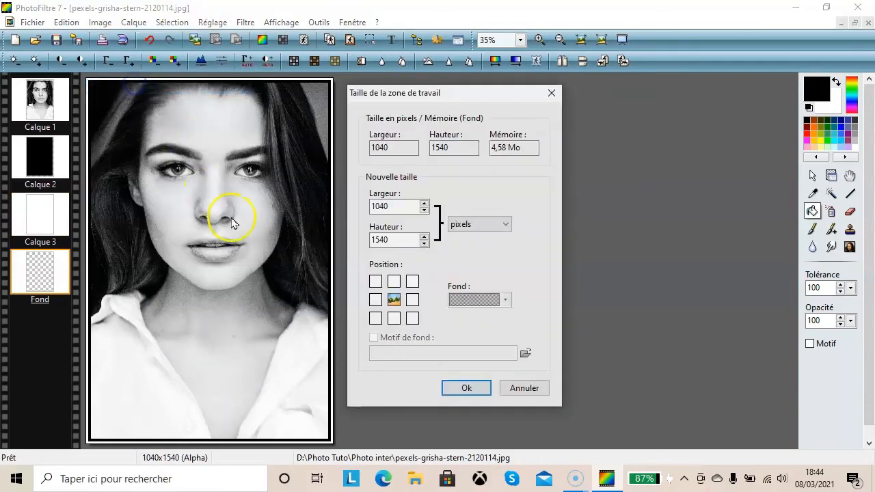
double_click(381, 206)
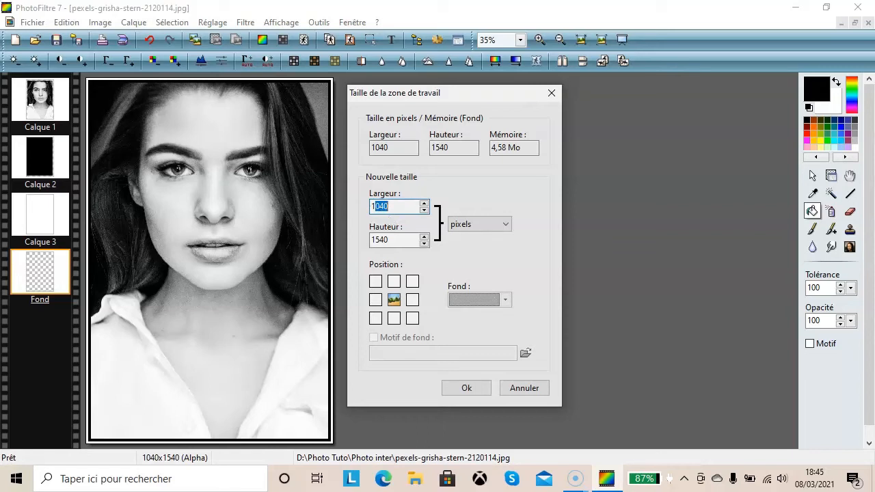
text(12)
click(397, 204)
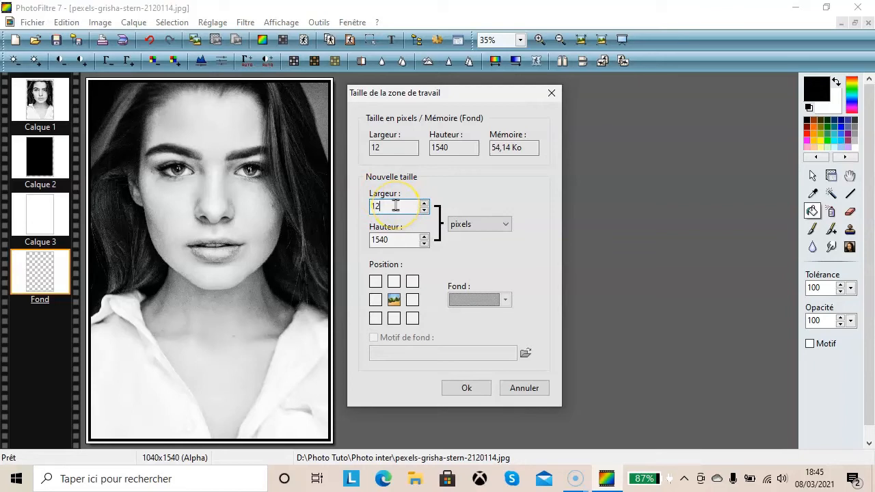
text(40)
click(386, 240)
drag(375, 239, 417, 244)
text(740)
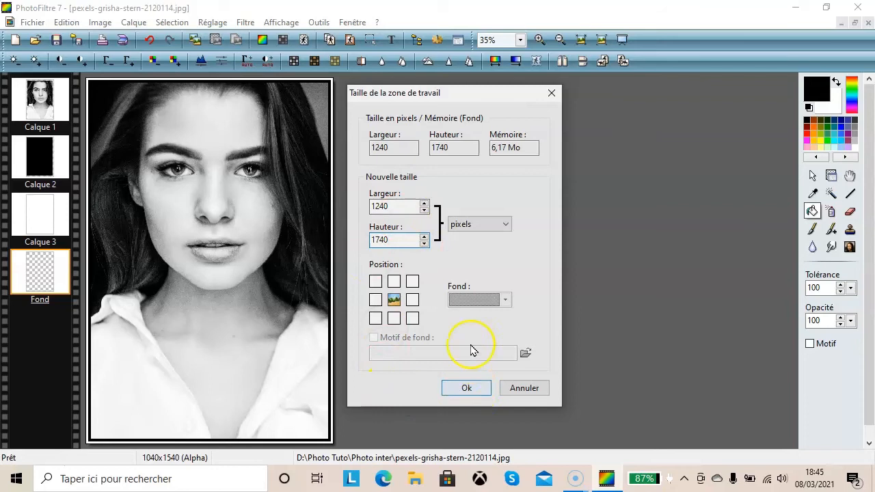
click(478, 387)
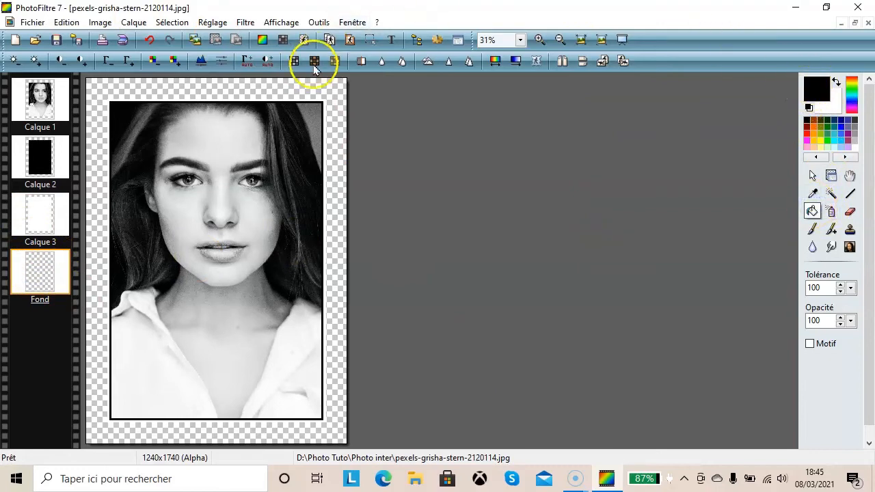
click(335, 81)
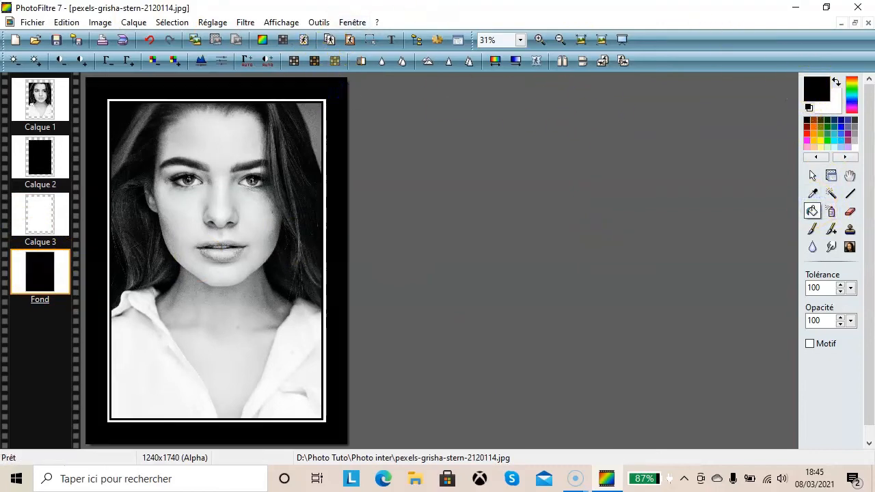
click(608, 125)
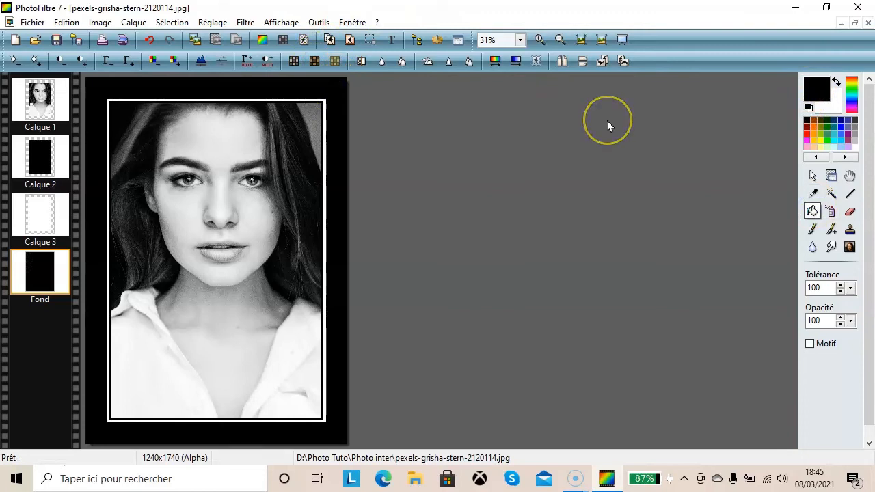